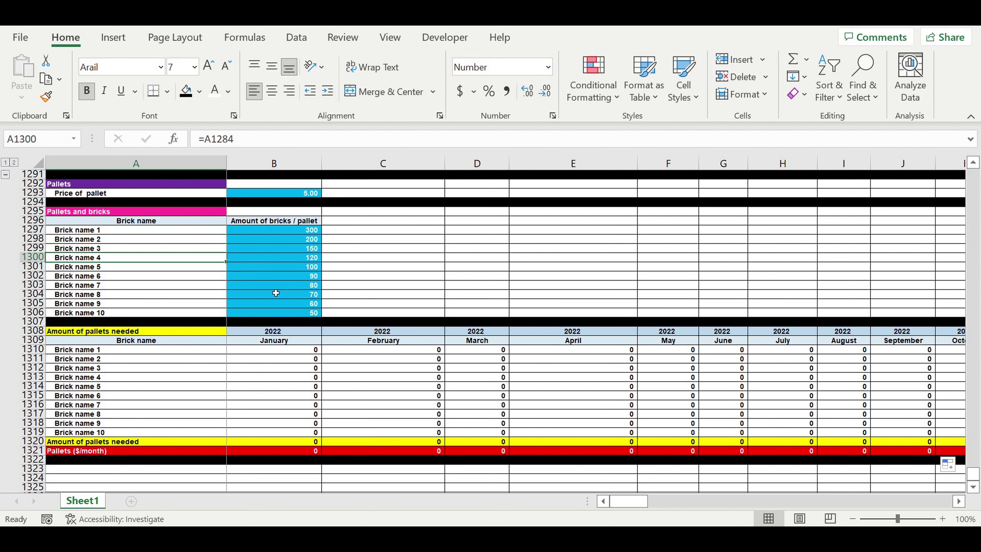
Review the pallets table's bricks-per-pallet values, Pallets ($/month) row and headers
click(287, 286)
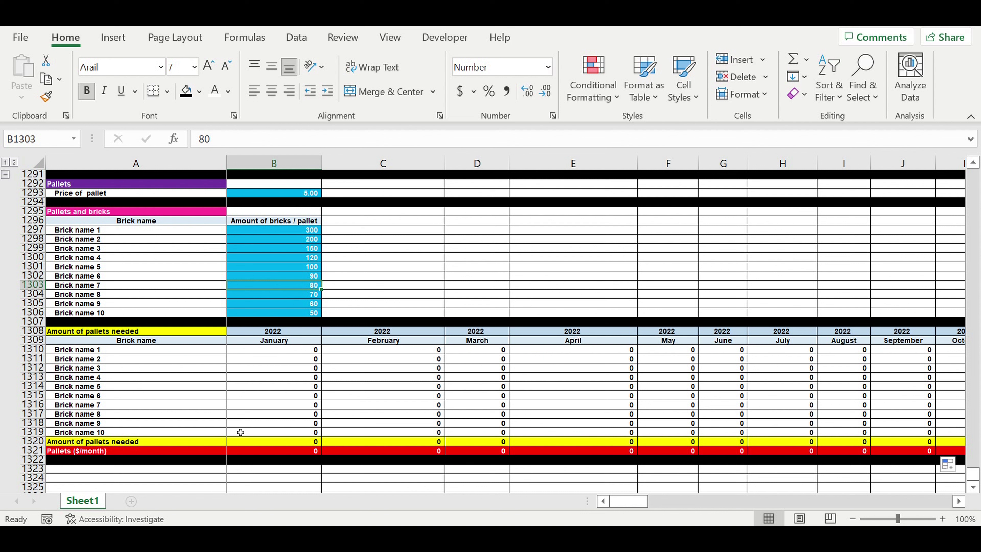
click(101, 452)
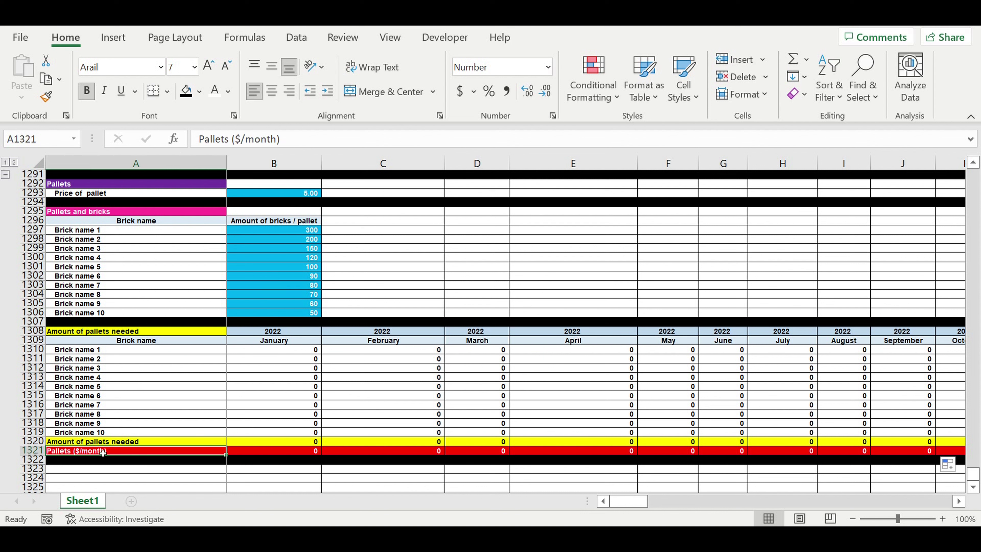
click(66, 212)
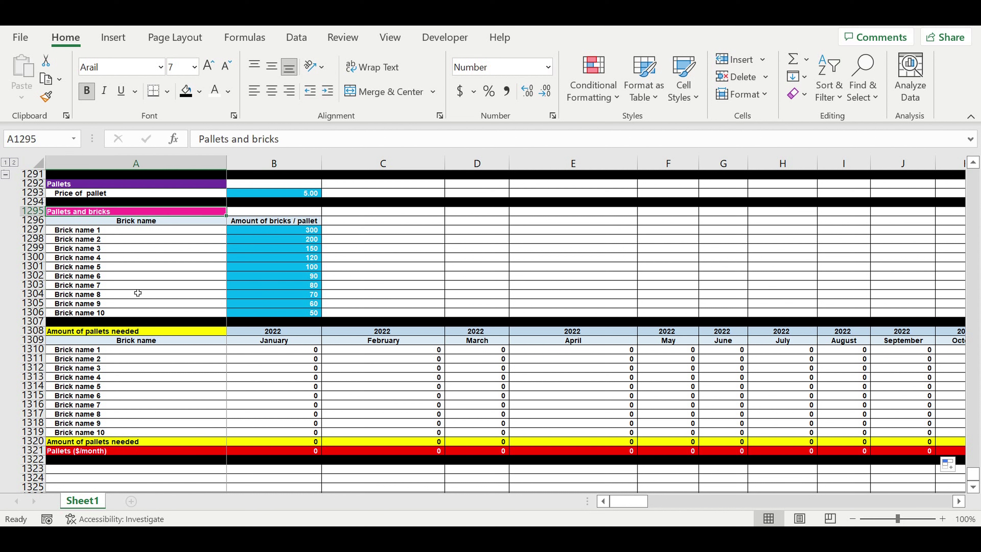
drag(288, 232, 285, 315)
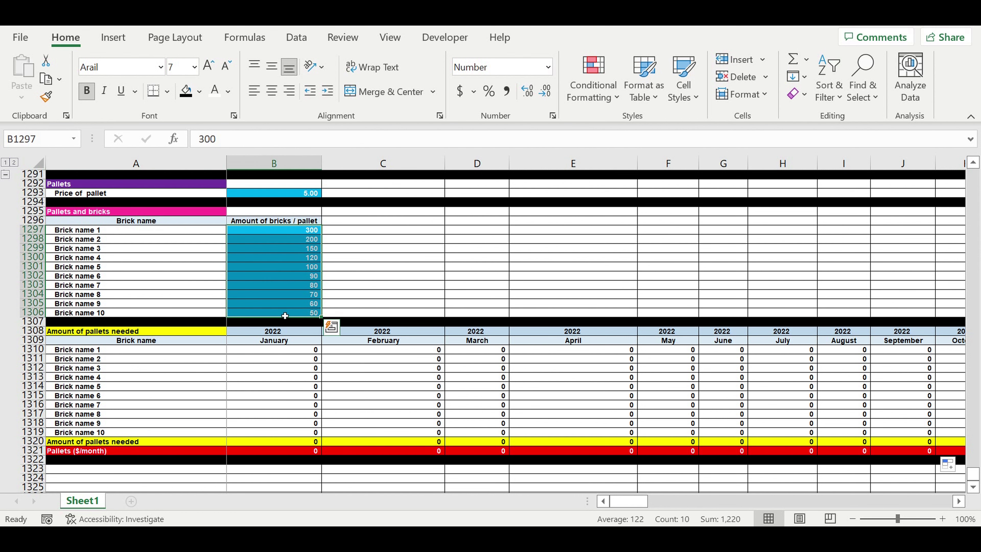
scroll(295, 289, up, 4)
scroll(296, 289, up, 1)
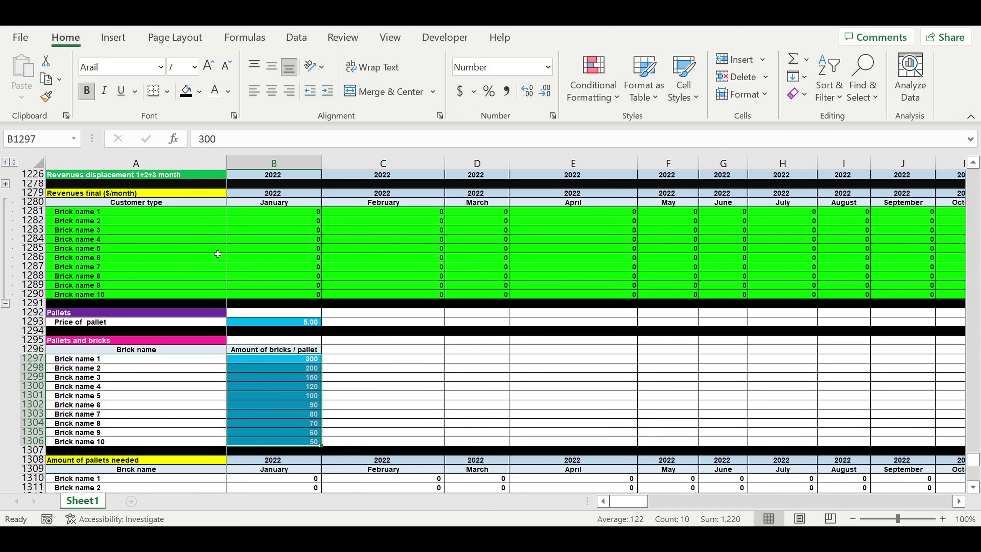
scroll(217, 254, up, 3)
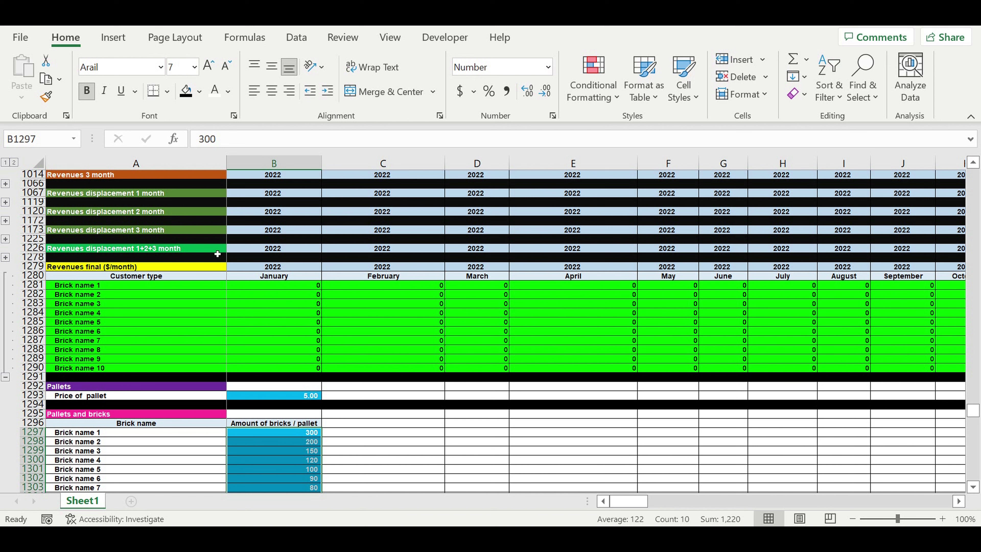
click(217, 253)
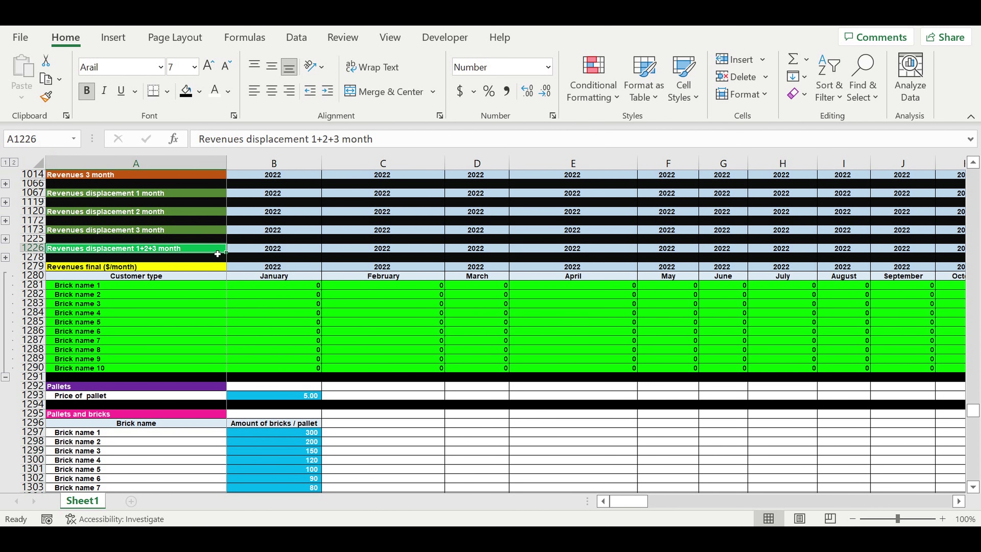
scroll(217, 253, down, 3)
scroll(186, 372, down, 5)
scroll(186, 373, down, 3)
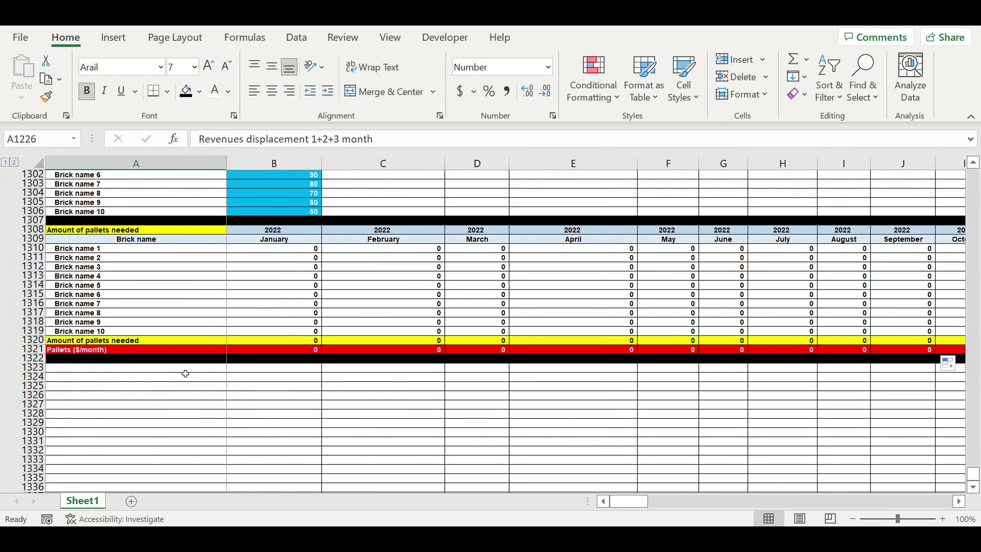
Enter the 'Electicity' header in A1323 and fill it dark blue with white font
click(132, 371)
text(Electicity)
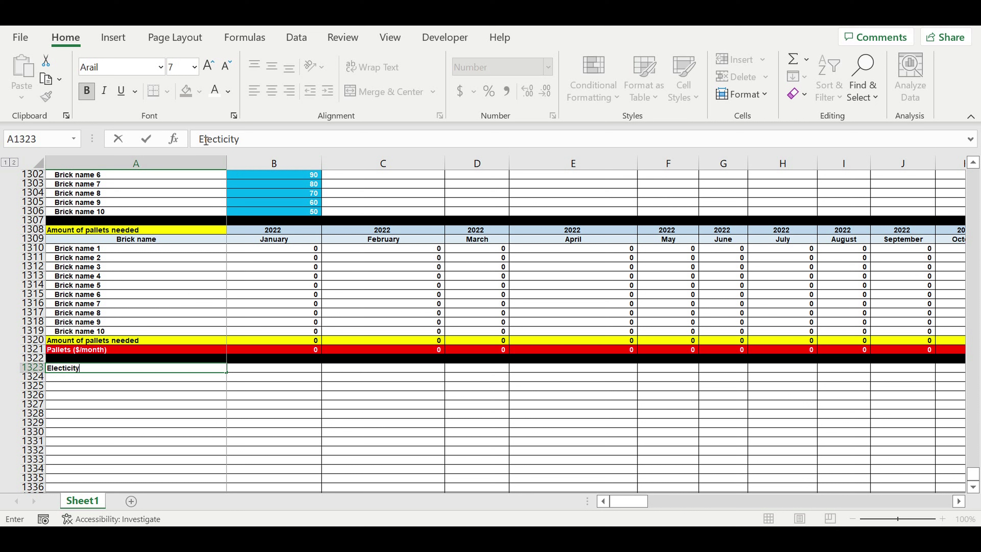
click(135, 404)
click(110, 368)
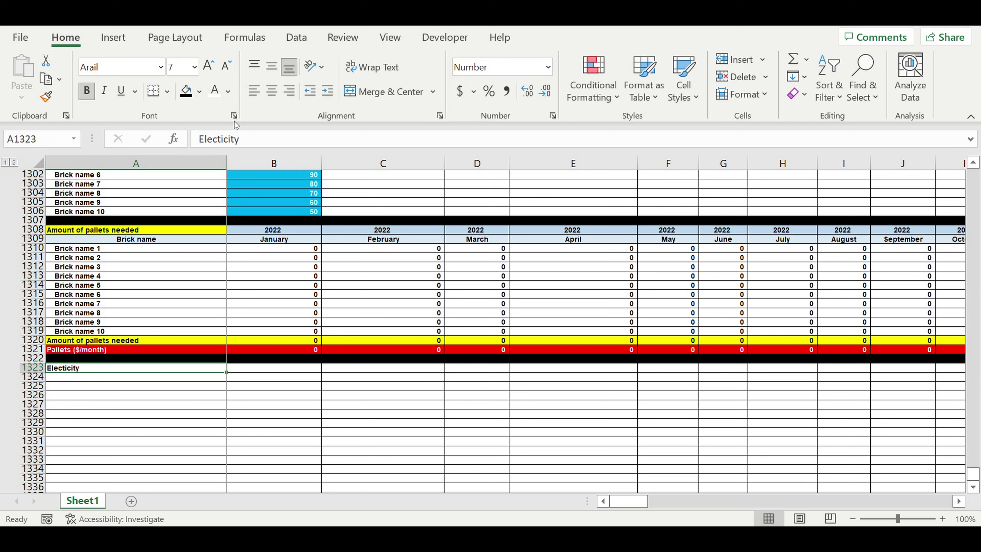
click(199, 91)
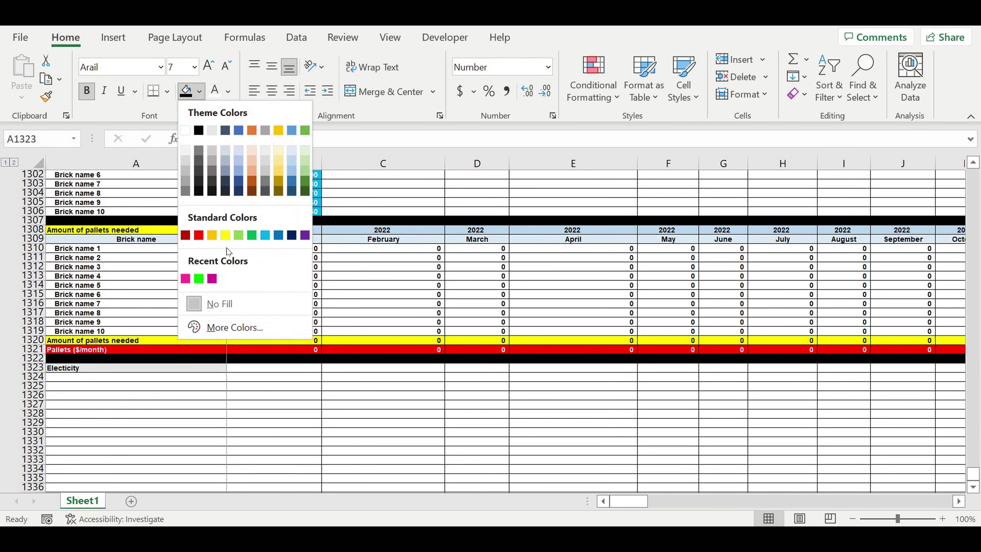
click(278, 235)
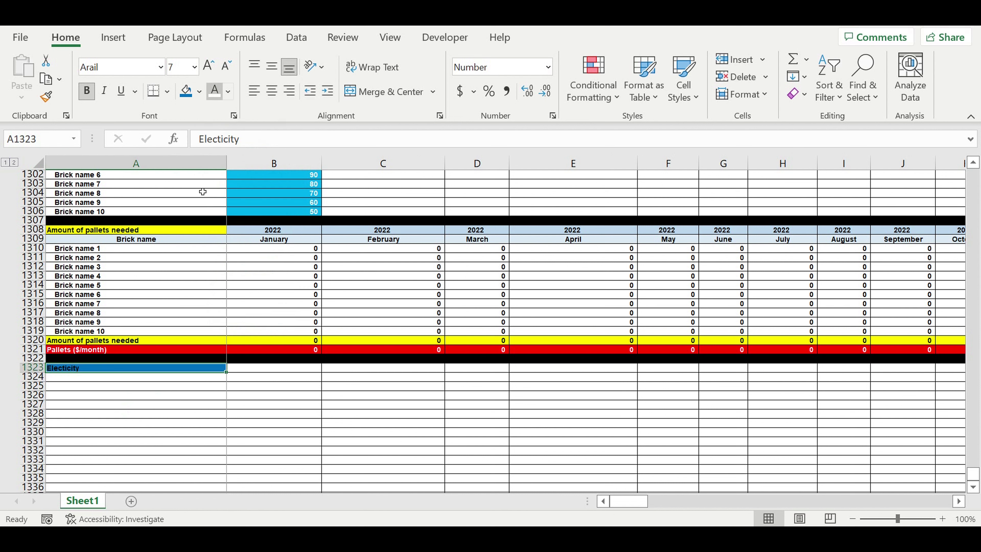
Add the Price ($/kWatt) label in A1324 and a light-blue price of 4.00 in B1324
click(123, 380)
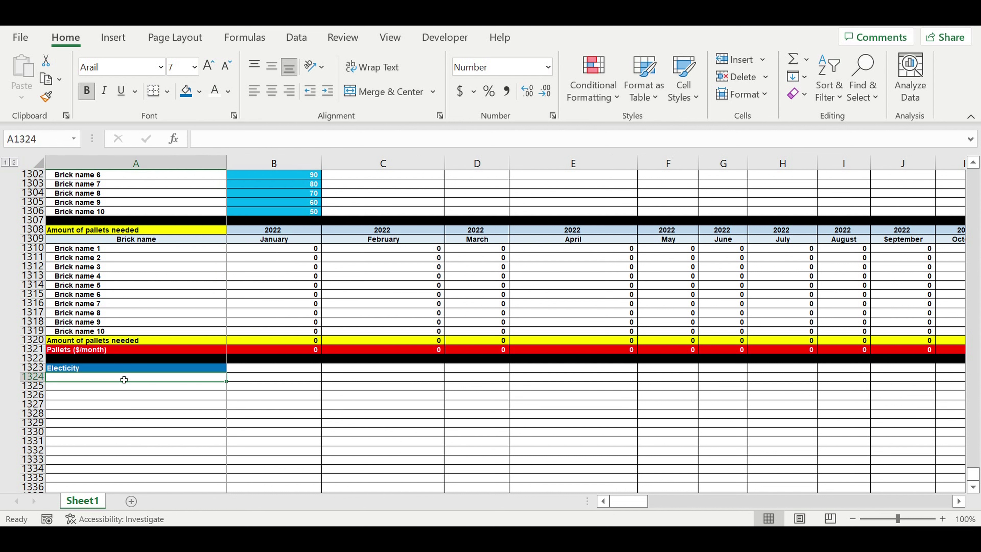
text(Price ($/)
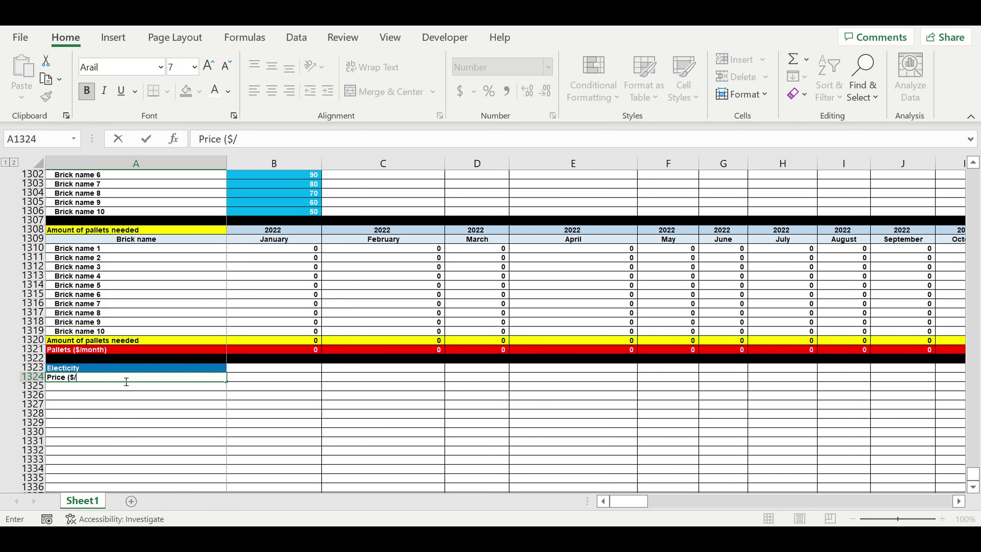
text(kWatt))
key(Return)
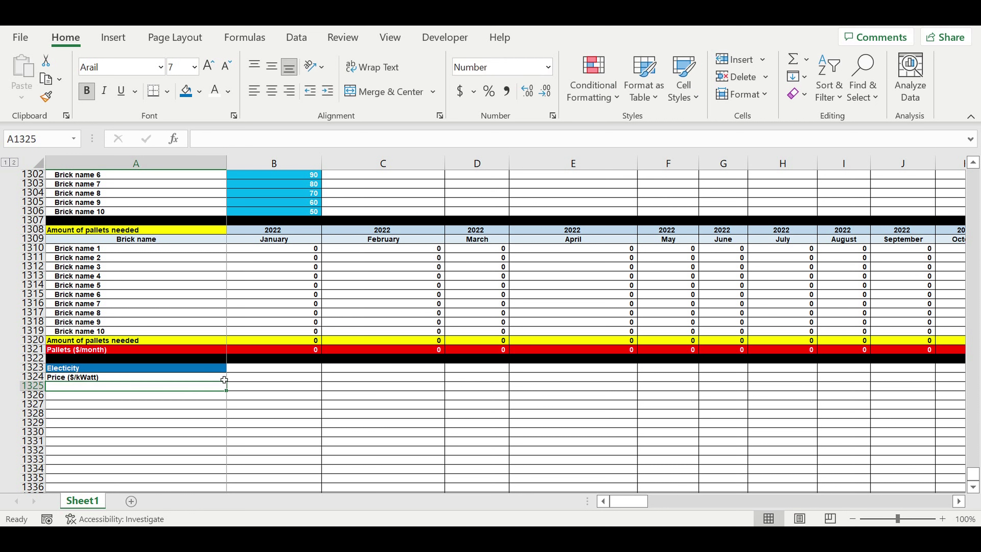
click(252, 381)
click(286, 411)
click(292, 382)
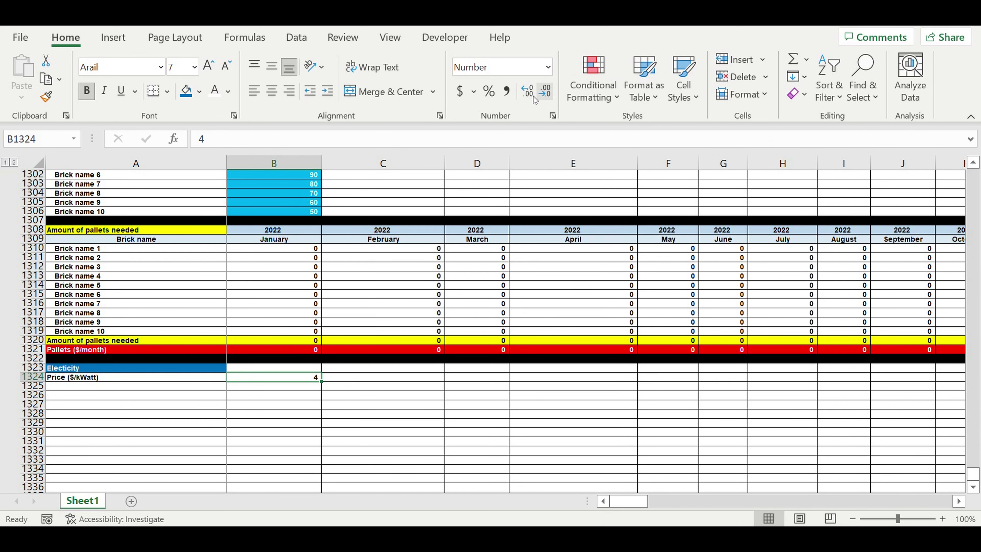
click(528, 91)
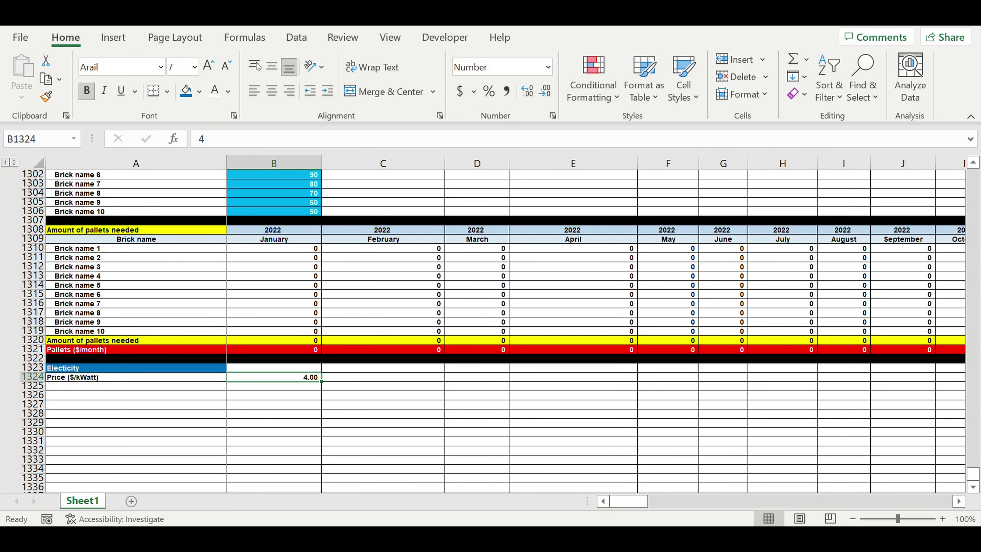
click(200, 92)
click(266, 236)
click(287, 403)
click(304, 382)
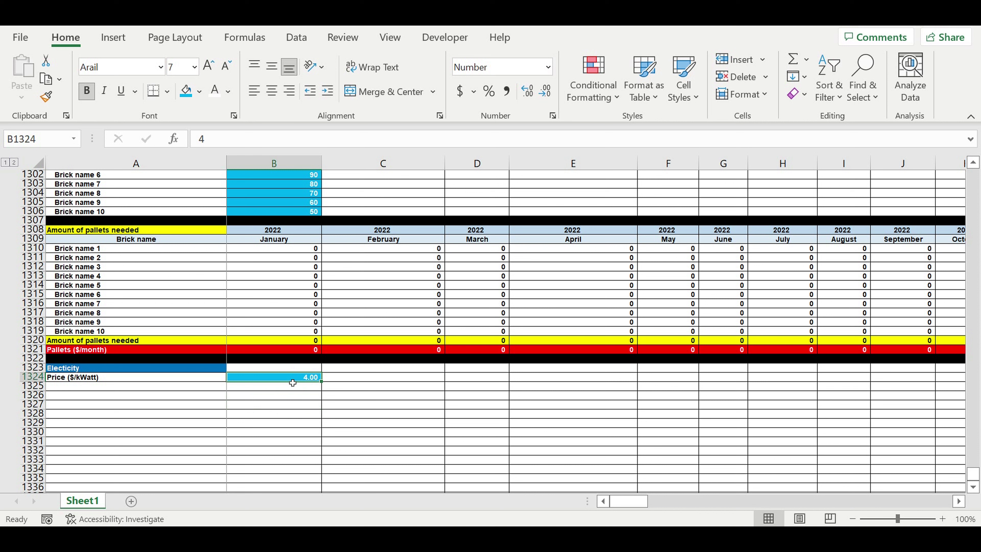
click(108, 388)
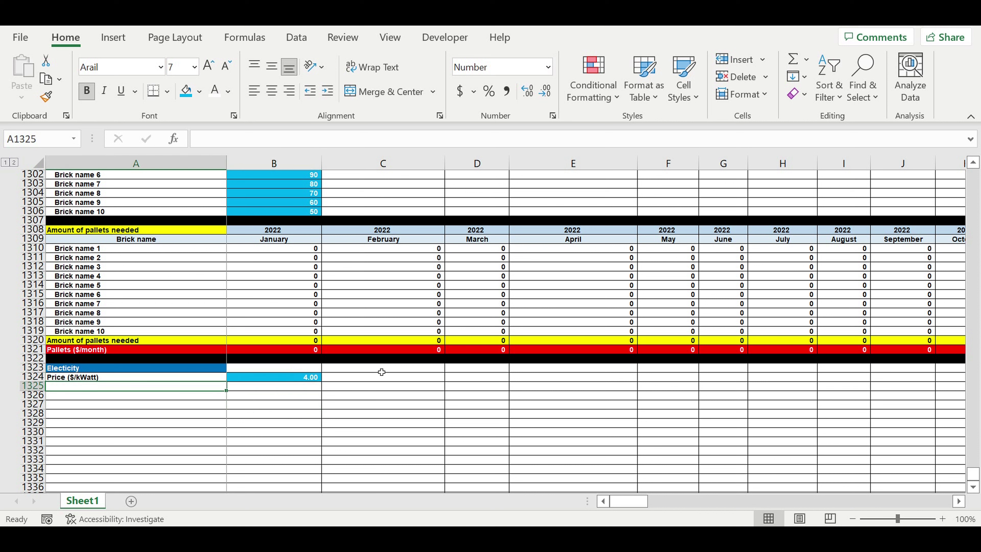
Enter 'Consumtion of electricity per hour of equipment' in A1325 with a cyan 2000 in B1325
text(Consumtion of)
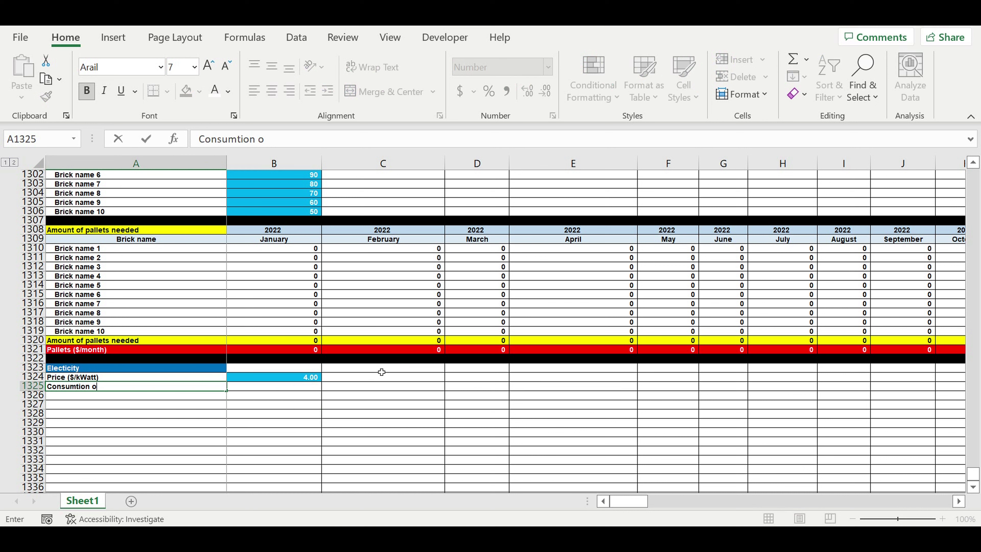
text( electricity )
text(per hour)
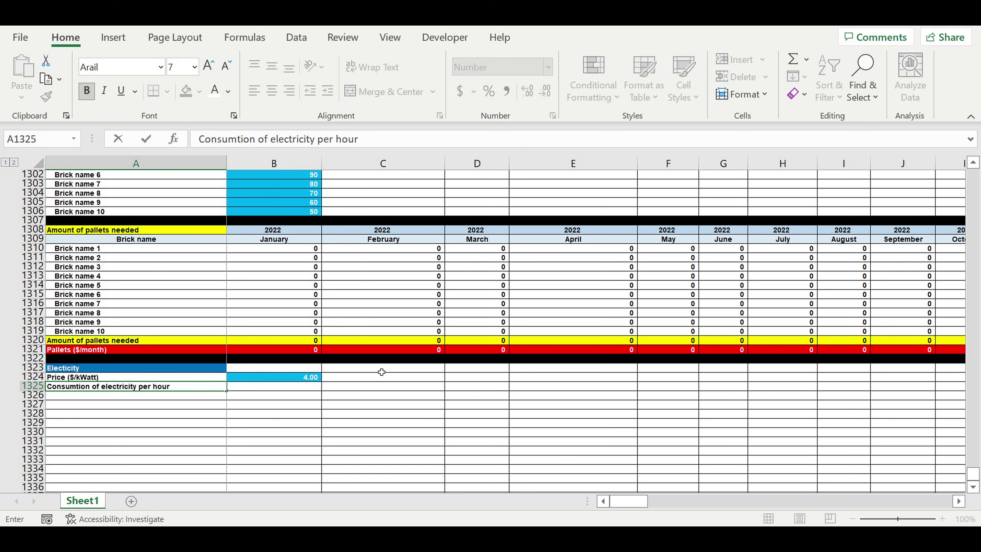
text( of )
text(pr)
key(BackSpace)
key(BackSpace)
key(BackSpace)
text(equipment)
key(Return)
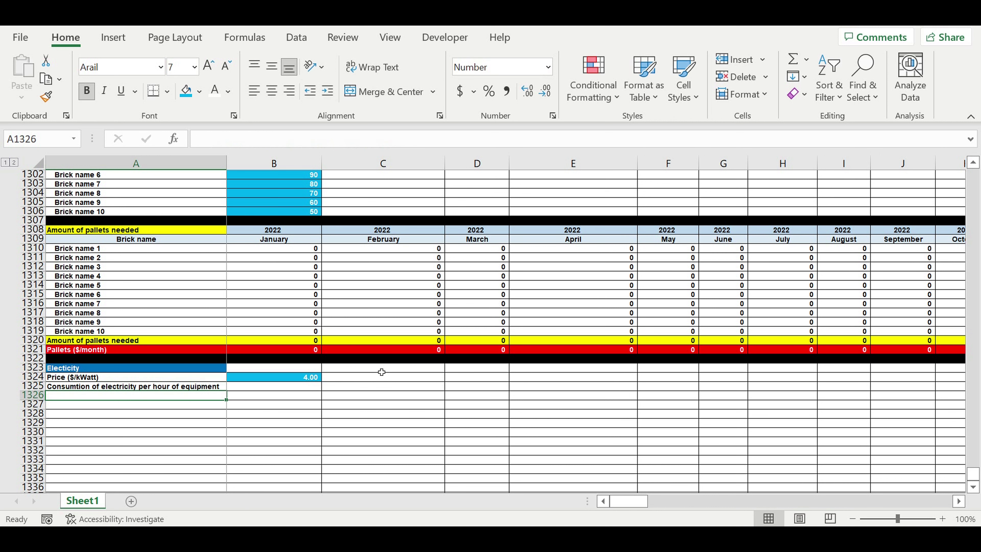
click(284, 388)
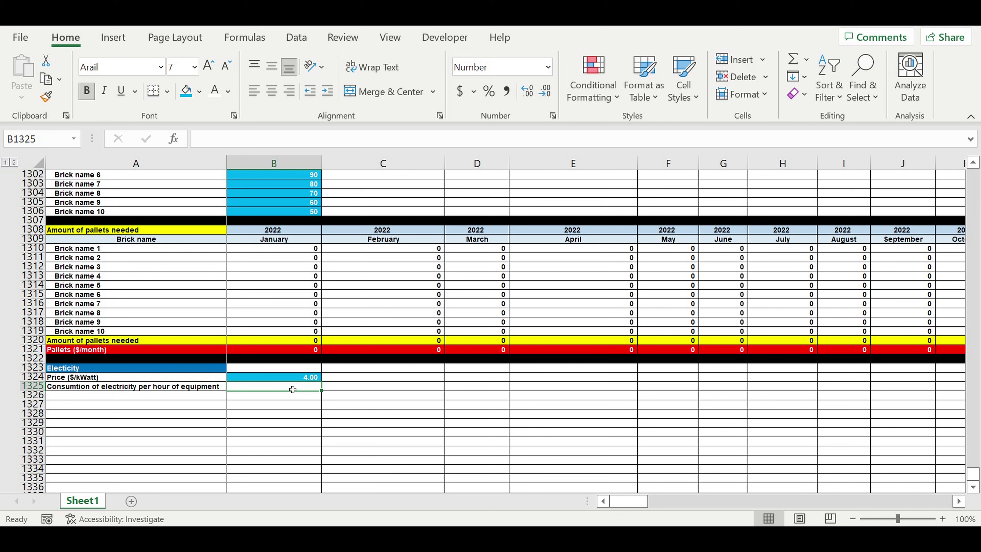
text(2000)
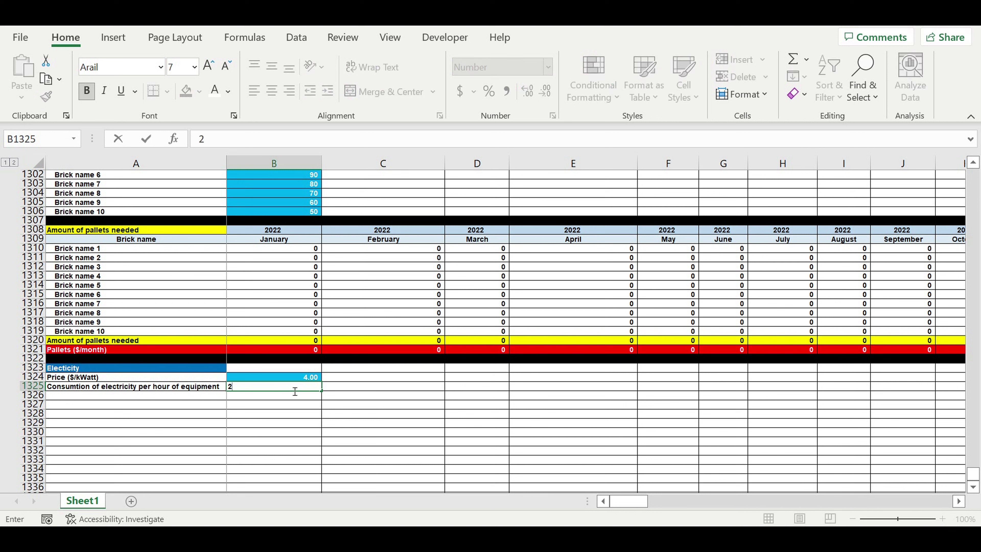
key(Return)
click(295, 392)
click(186, 90)
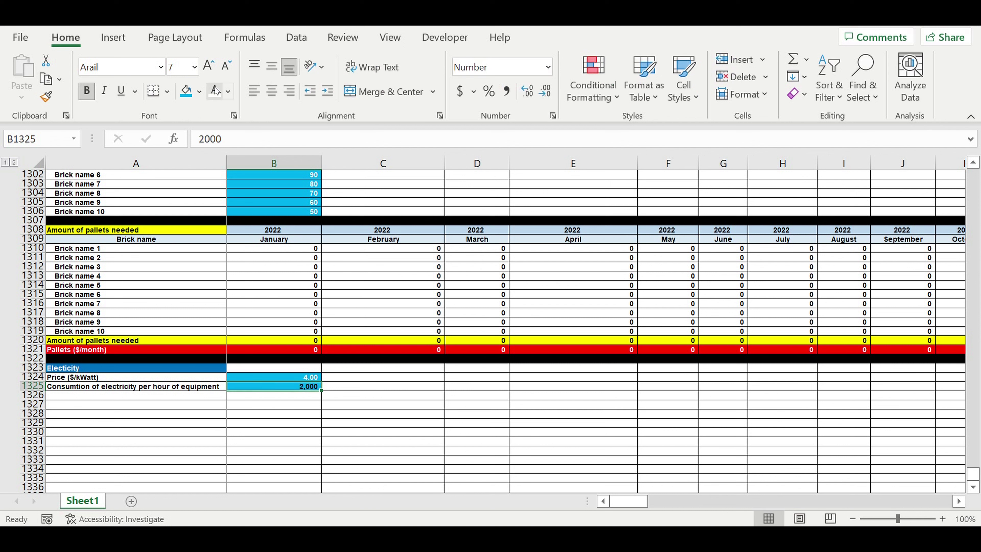
click(406, 401)
click(303, 388)
Fill row 1326 black as a separator
click(34, 394)
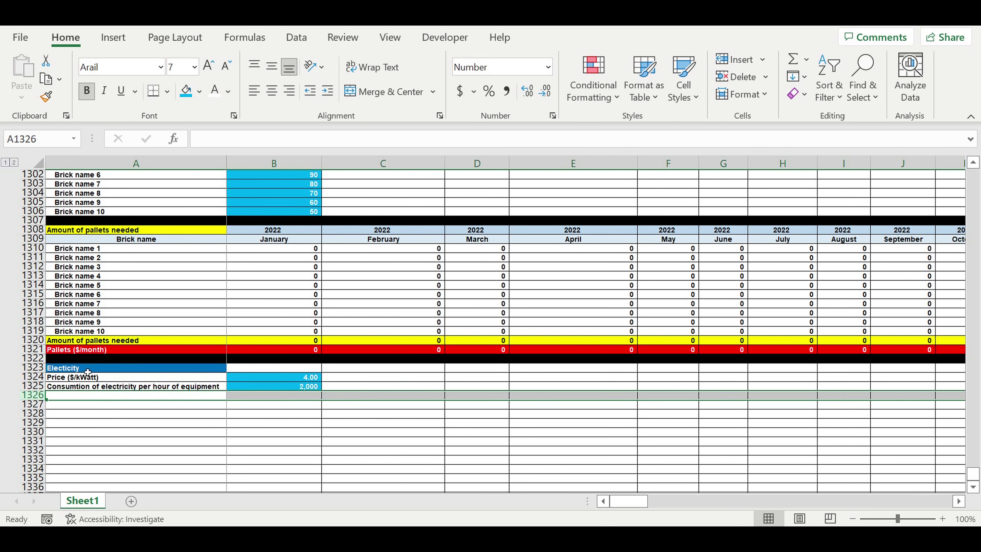
click(199, 92)
click(199, 129)
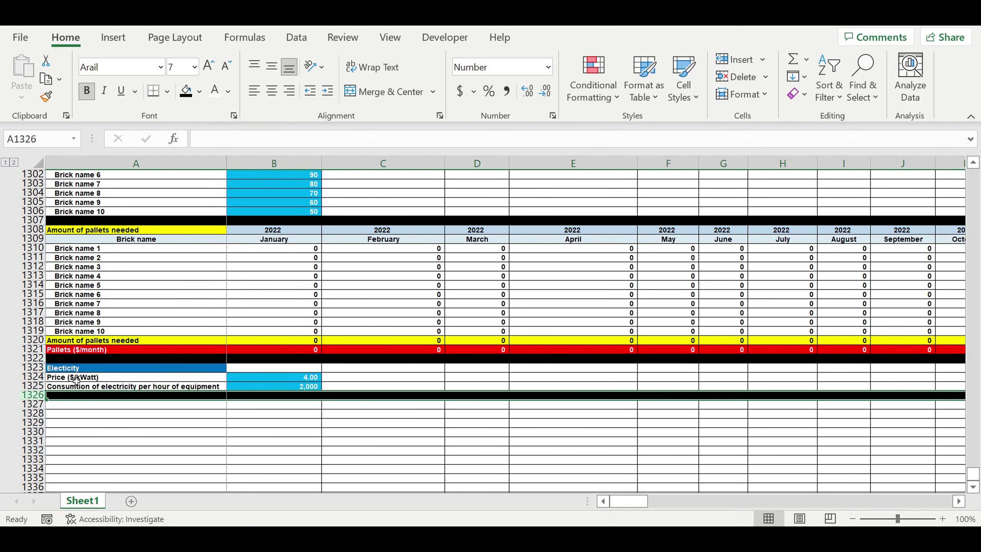
Indent the price and consumption labels and autofit column A
drag(79, 382, 107, 371)
click(327, 91)
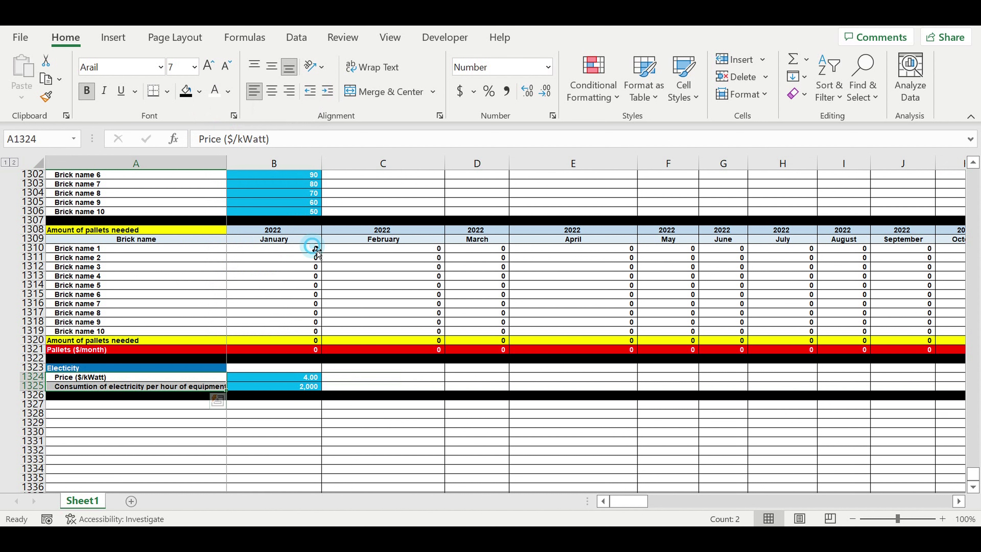
click(315, 248)
double_click(227, 163)
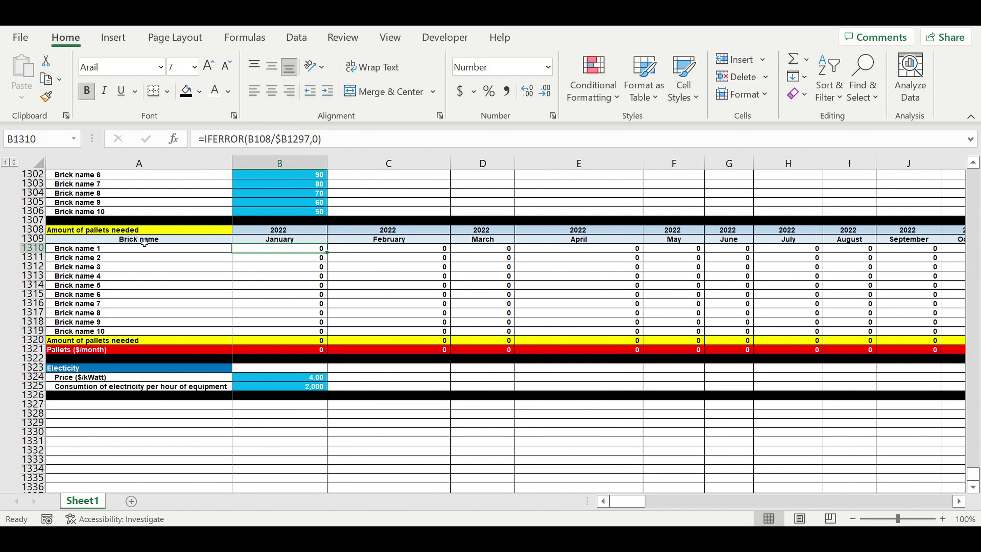
Copy header rows 1308:1309 to row 1327, linking the January year to the original header
drag(33, 230, 33, 239)
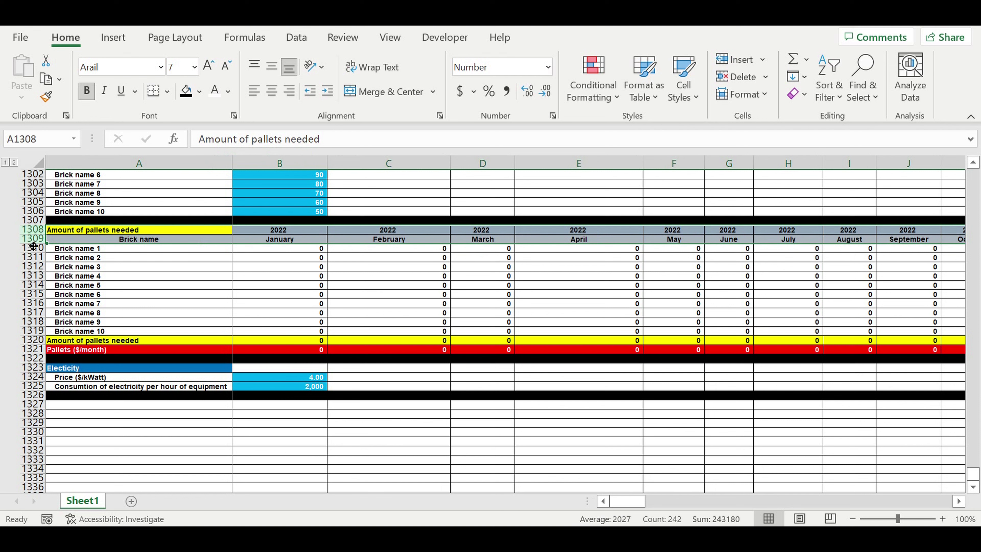
key(ctrl+c)
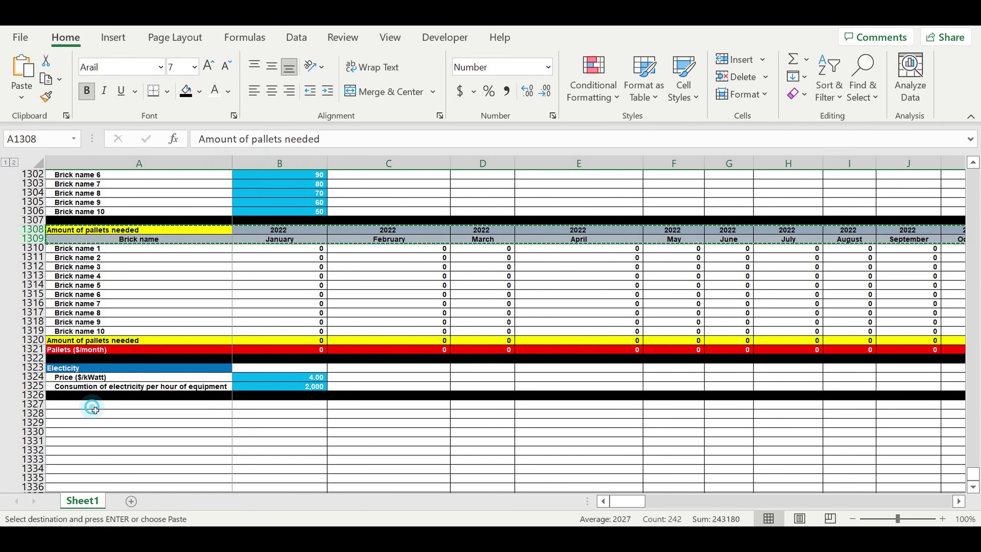
click(97, 405)
key(ctrl+v)
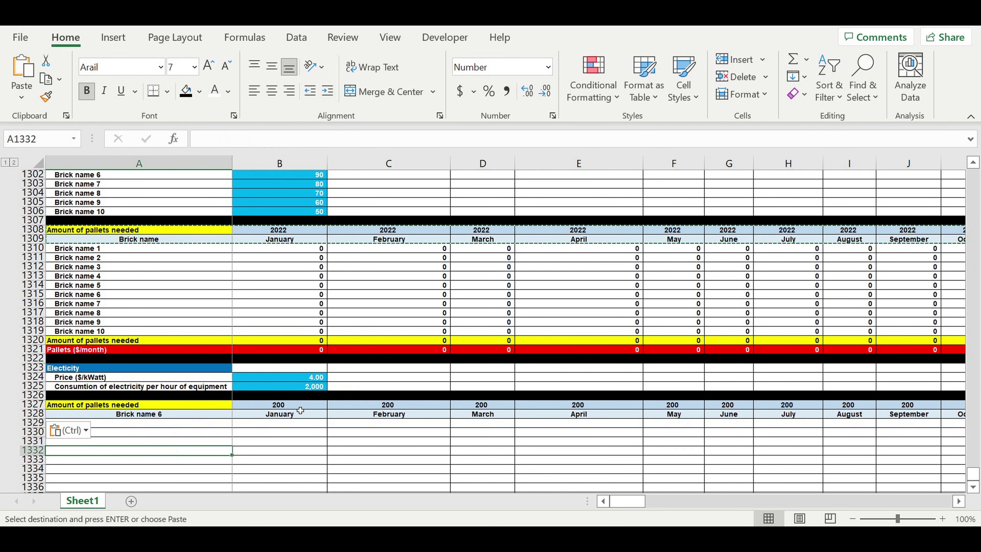
click(293, 405)
text(=)
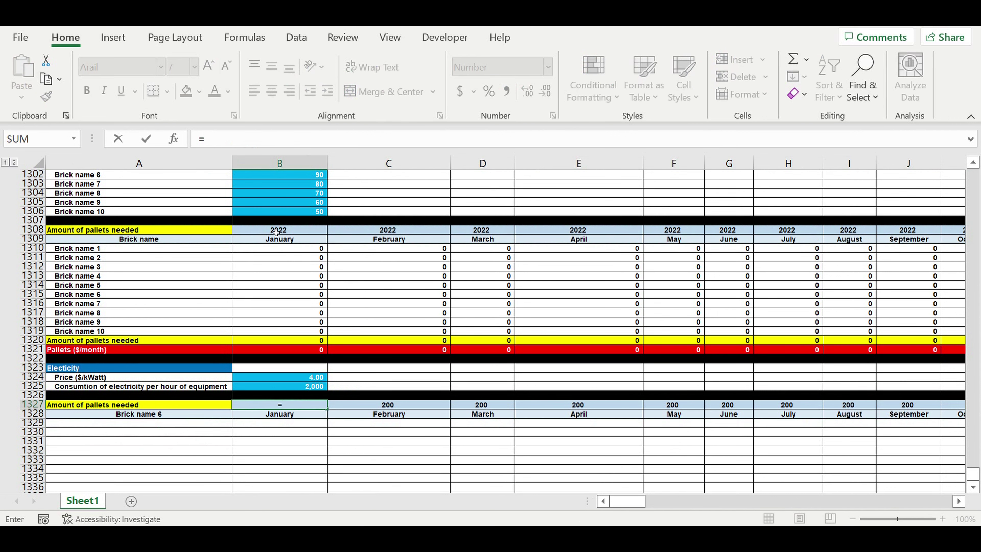
click(279, 232)
Rename the copied title to 'Electricity' and the label below to 'Parameter'
click(115, 406)
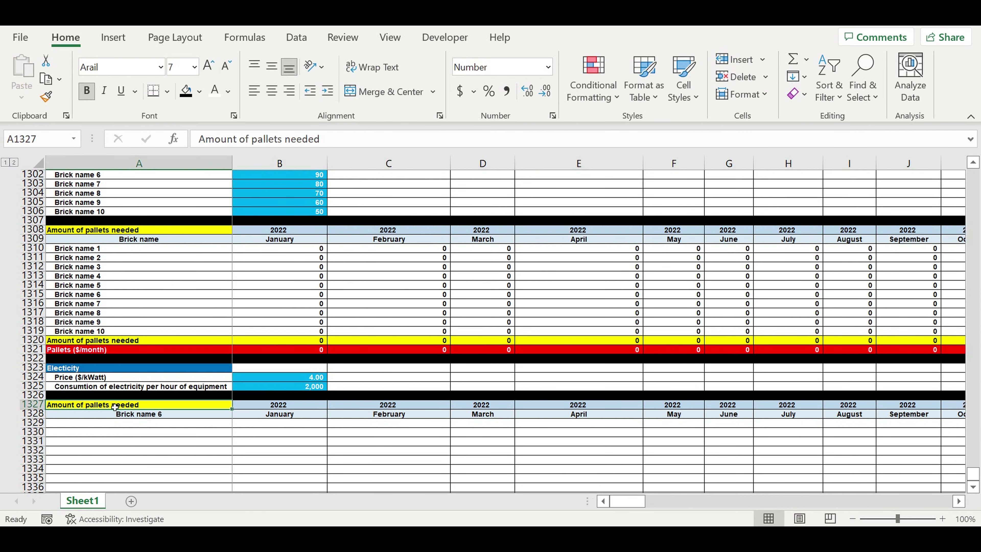
text(Electricity)
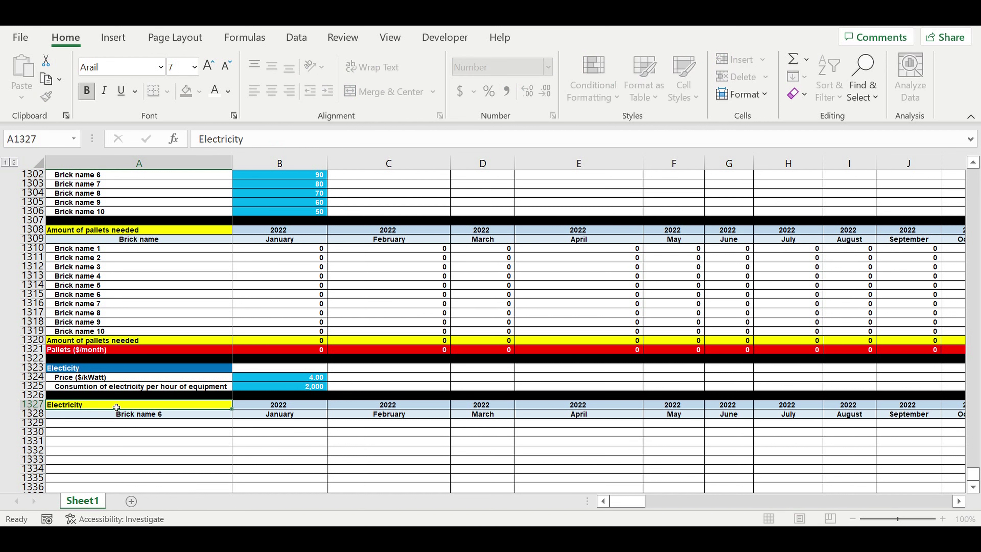
click(130, 416)
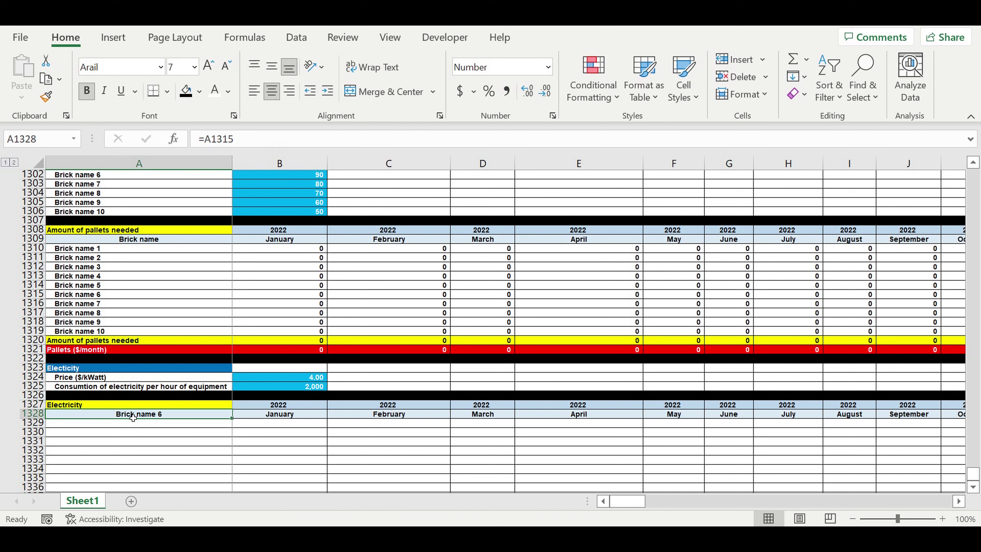
key(Delete)
text(Parameter)
key(Return)
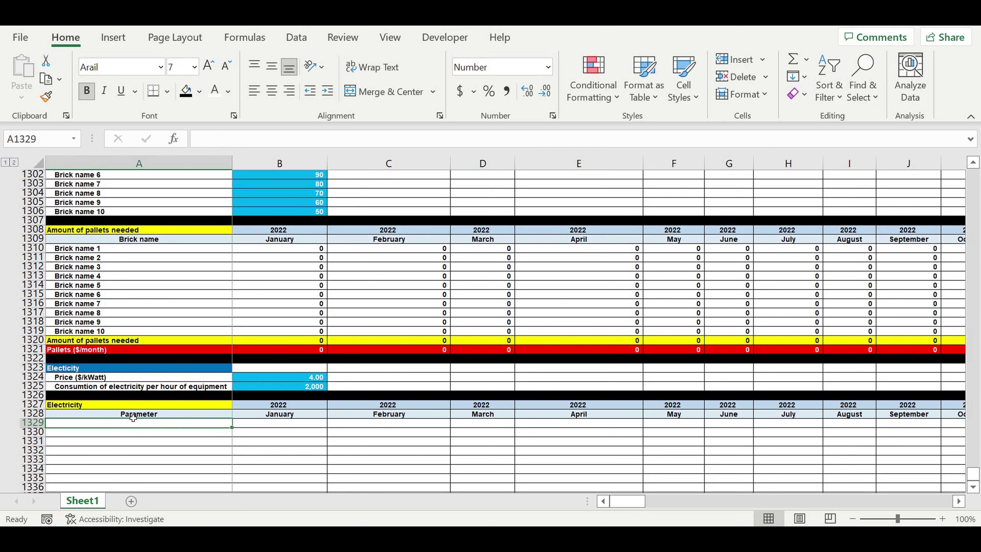
Fill the Electricity title cell dark blue-grey and begin the working hours label below
click(123, 415)
click(194, 407)
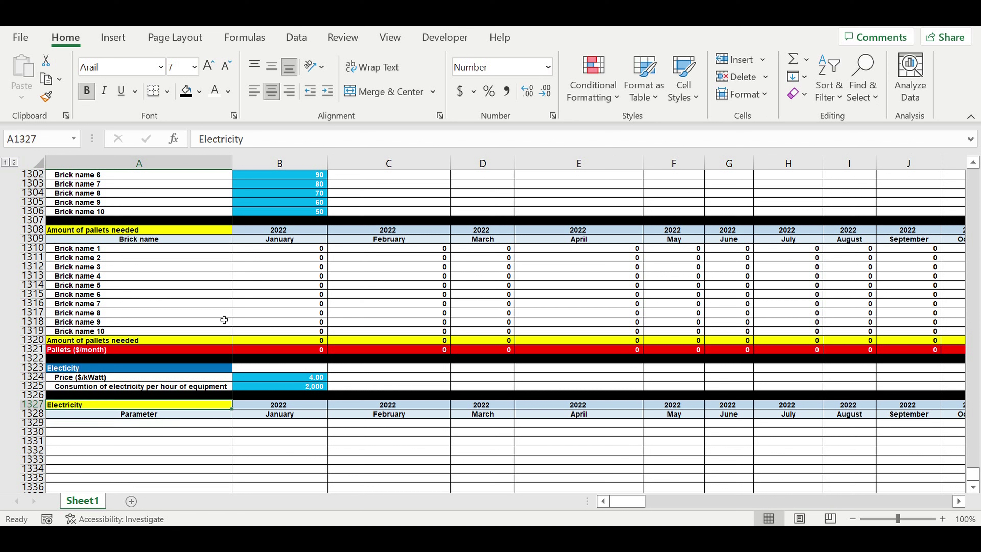
click(200, 92)
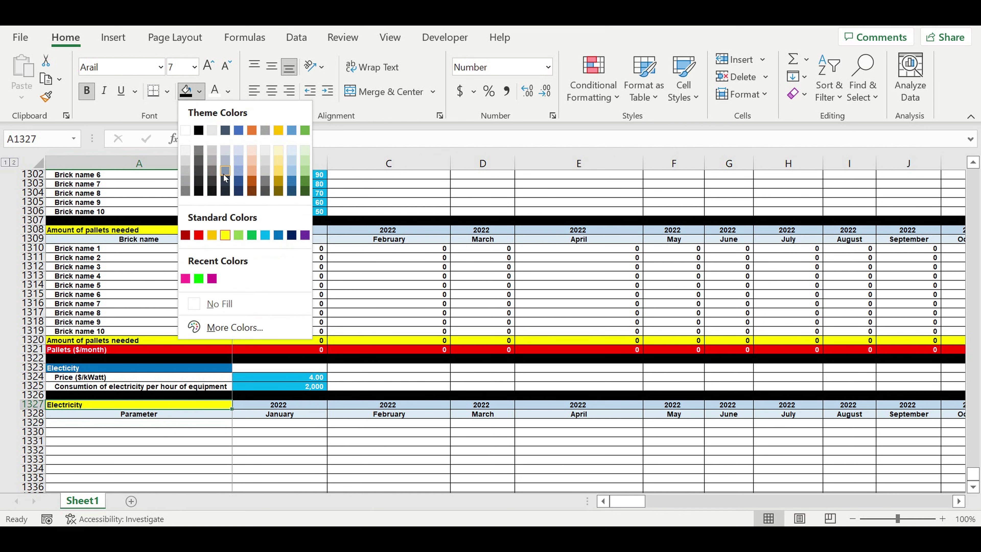
click(225, 189)
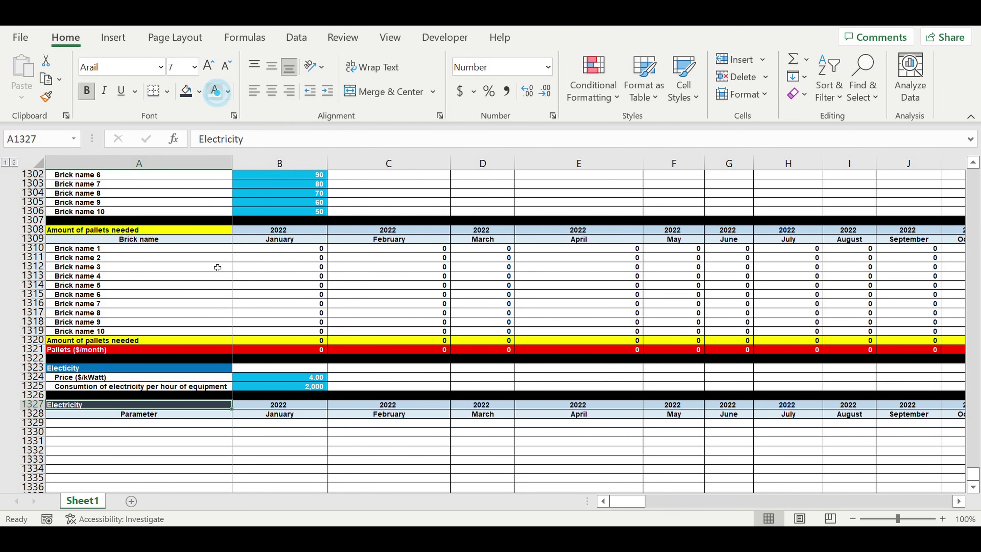
click(189, 423)
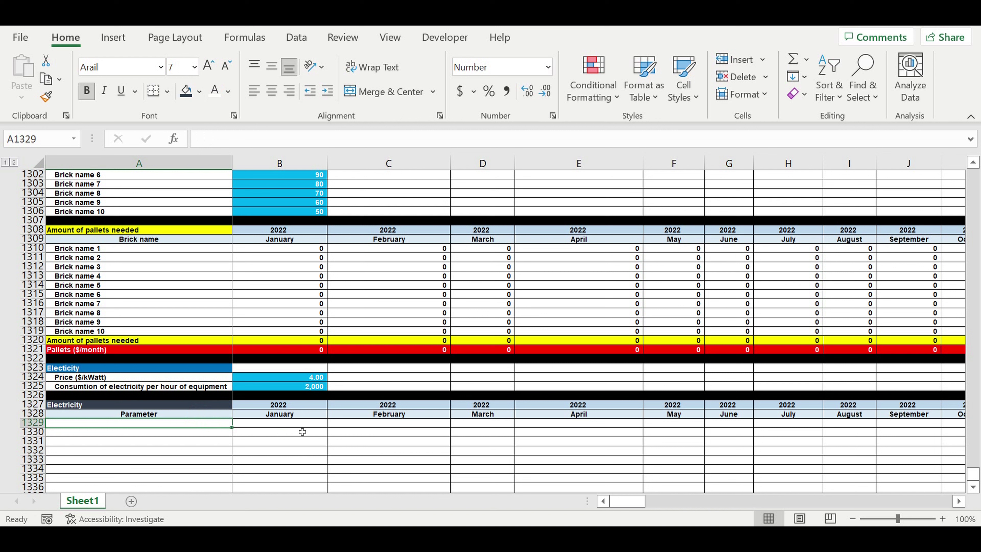
text(Amount of )
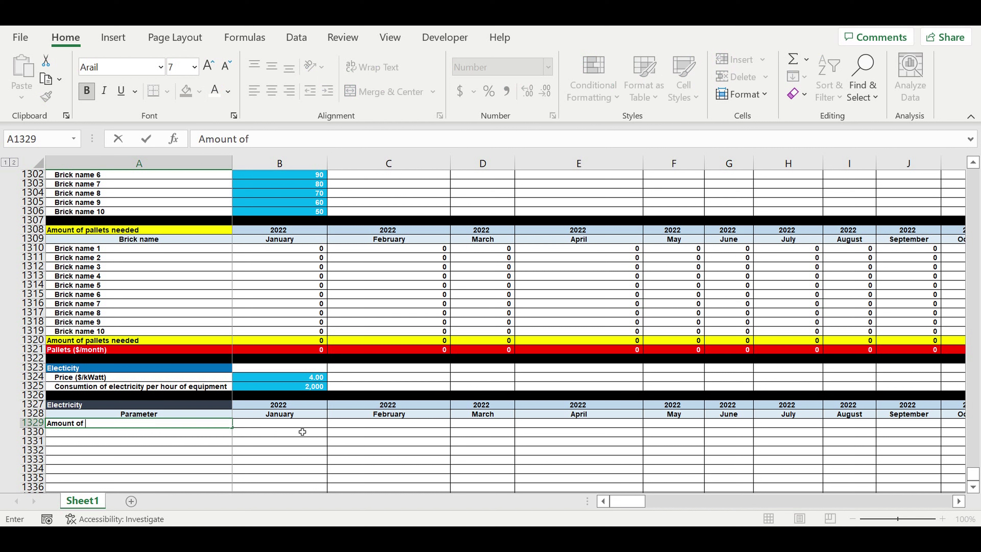
text(hou)
Complete the label 'Amount of working hours/month' in A1329
key(BackSpace)
key(BackSpace)
key(BackSpace)
key(BackSpace)
text(working hours/motn)
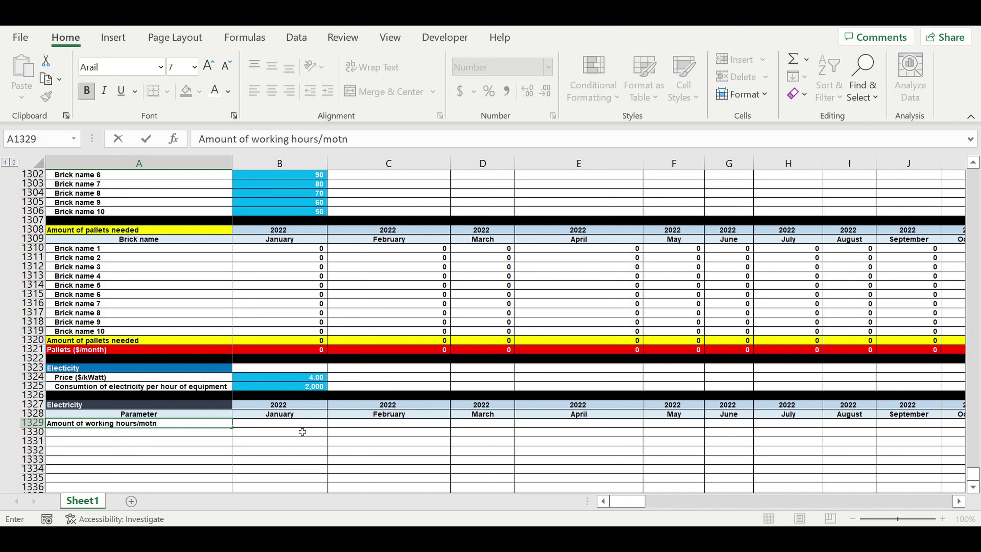
key(BackSpace)
key(BackSpace)
text(nth)
key(Return)
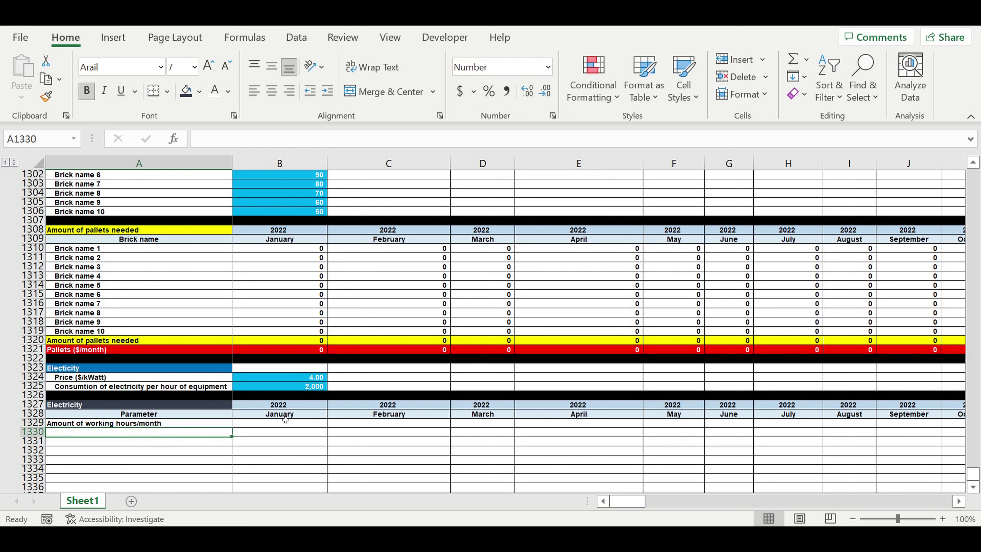
Link January's working hours in B1329 to the Total hours cell with =B103
click(283, 425)
text(=)
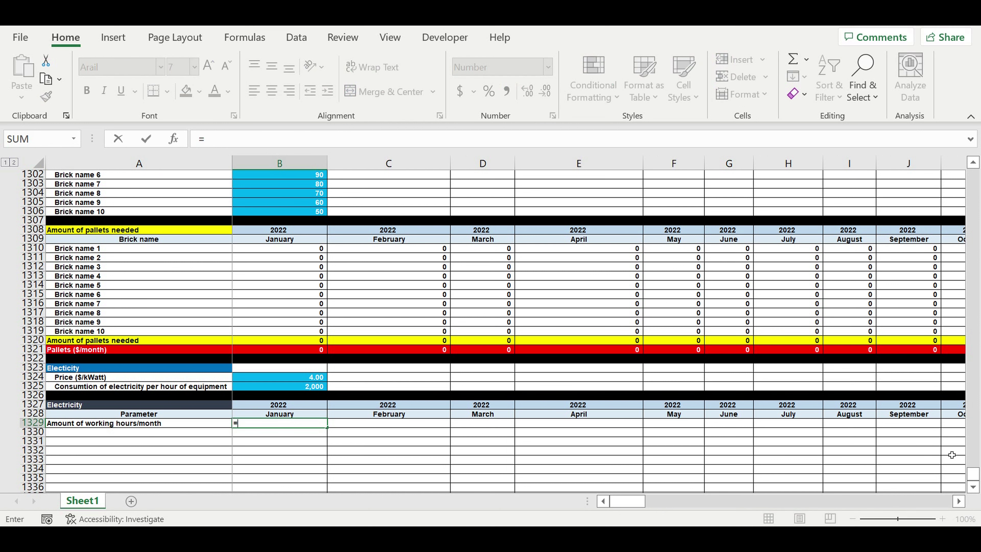
drag(973, 478, 973, 186)
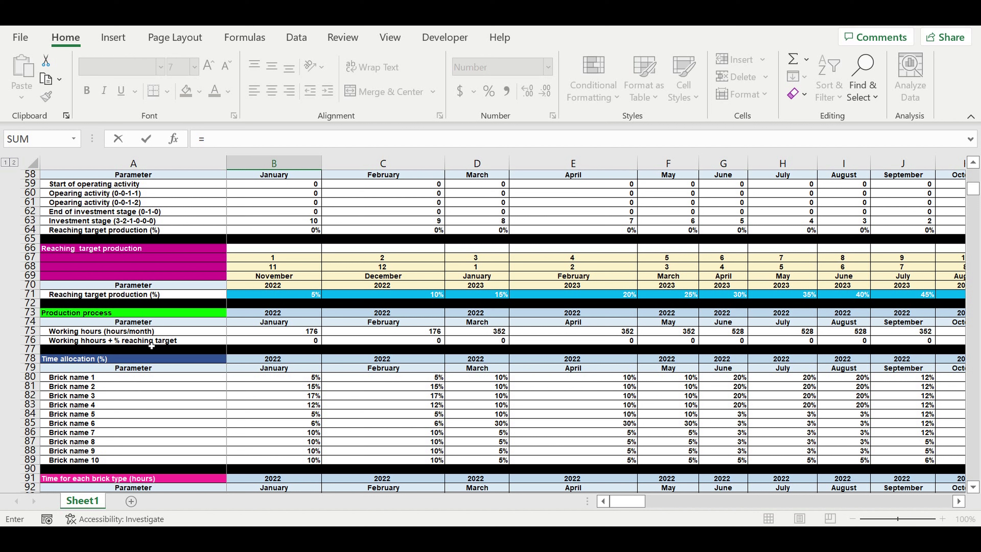
scroll(265, 352, down, 4)
scroll(265, 352, down, 2)
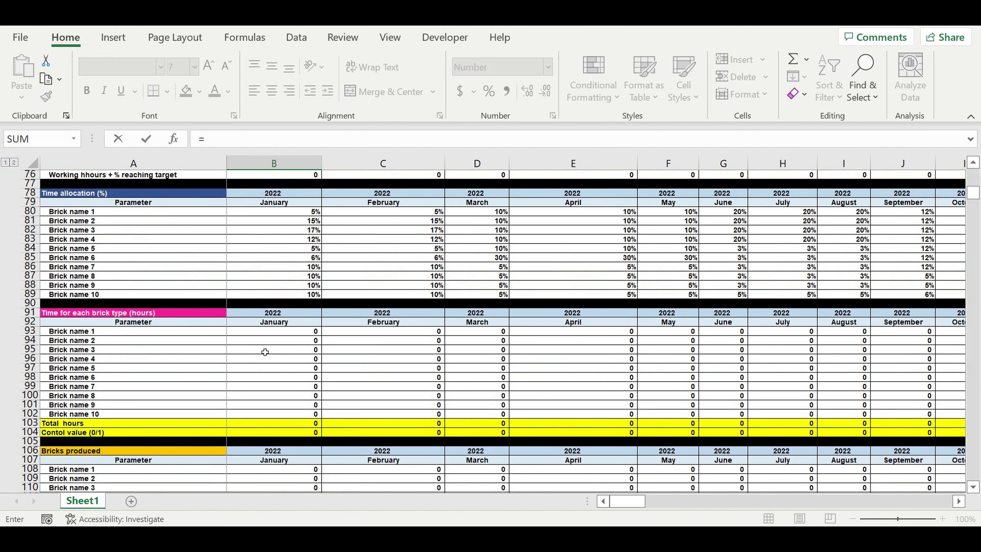
click(272, 423)
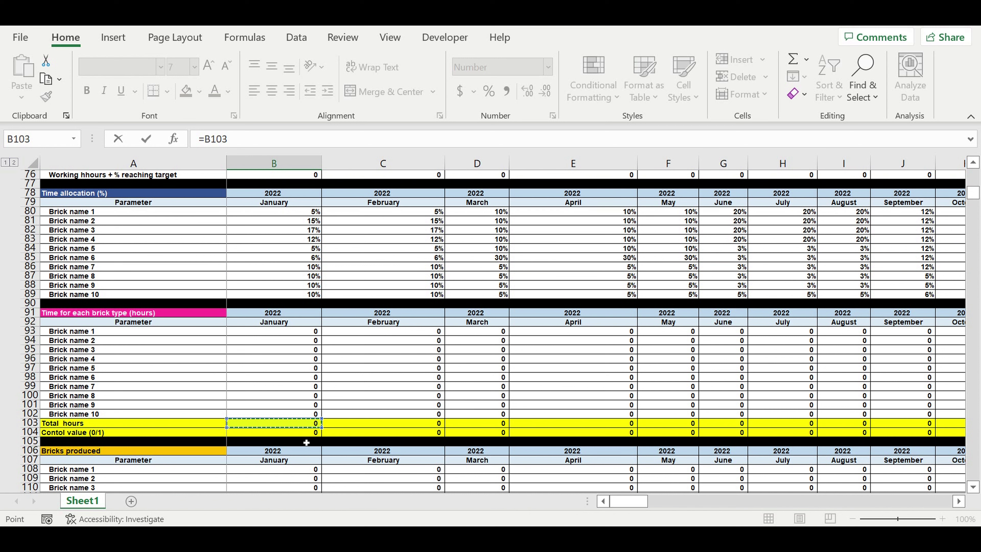
drag(640, 501, 691, 502)
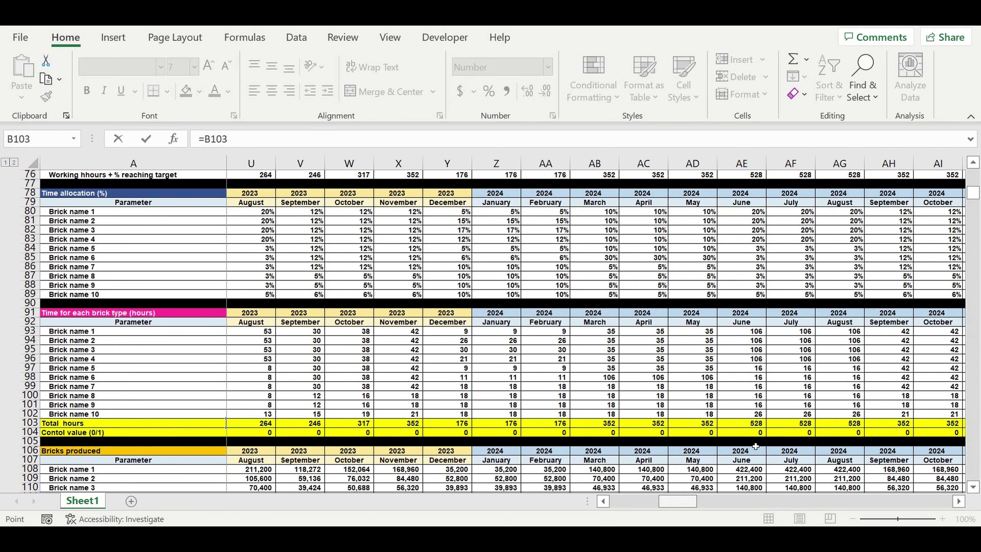
key(Return)
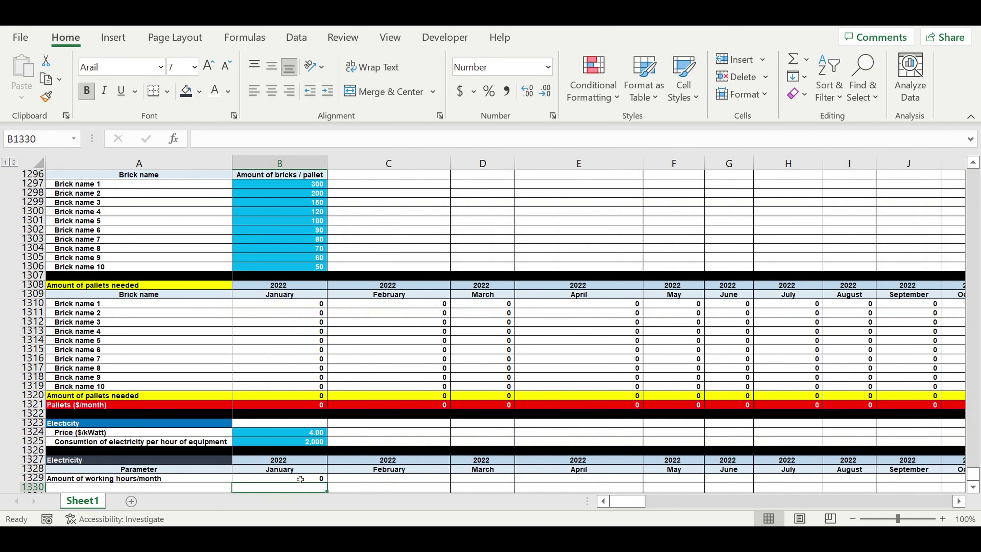
click(301, 479)
scroll(401, 419, down, 4)
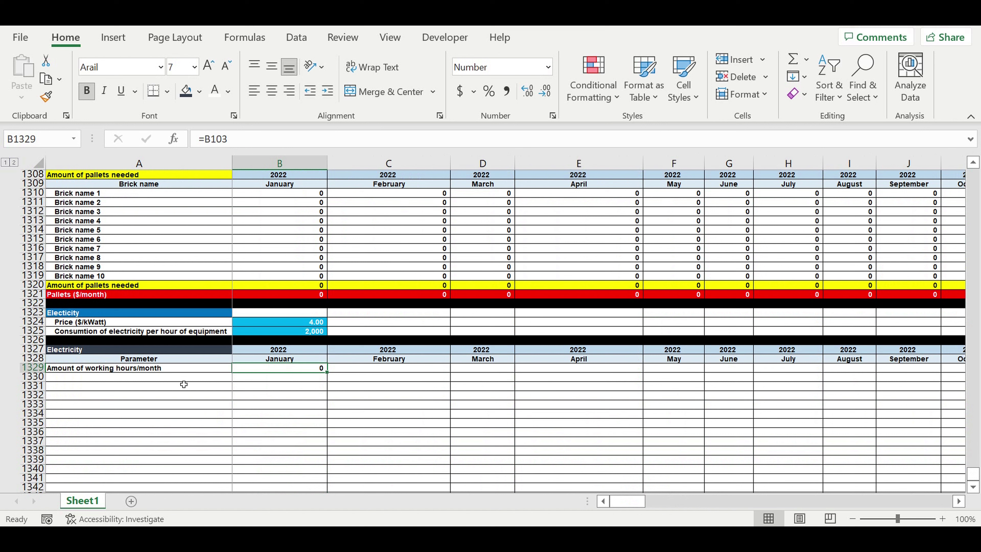
click(86, 370)
click(77, 381)
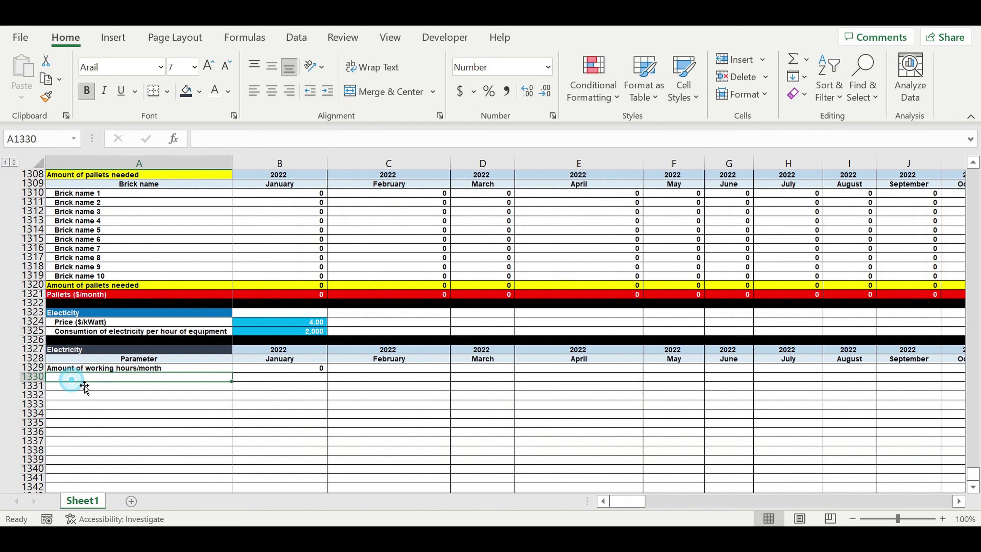
Enter the label 'Electricity consumption (kWatts/month)' in A1330
click(313, 367)
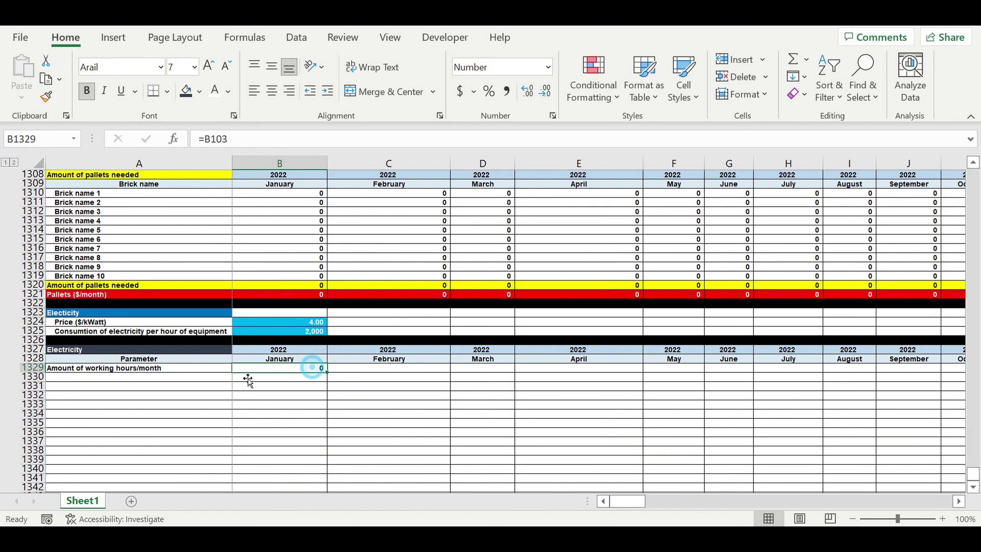
click(131, 378)
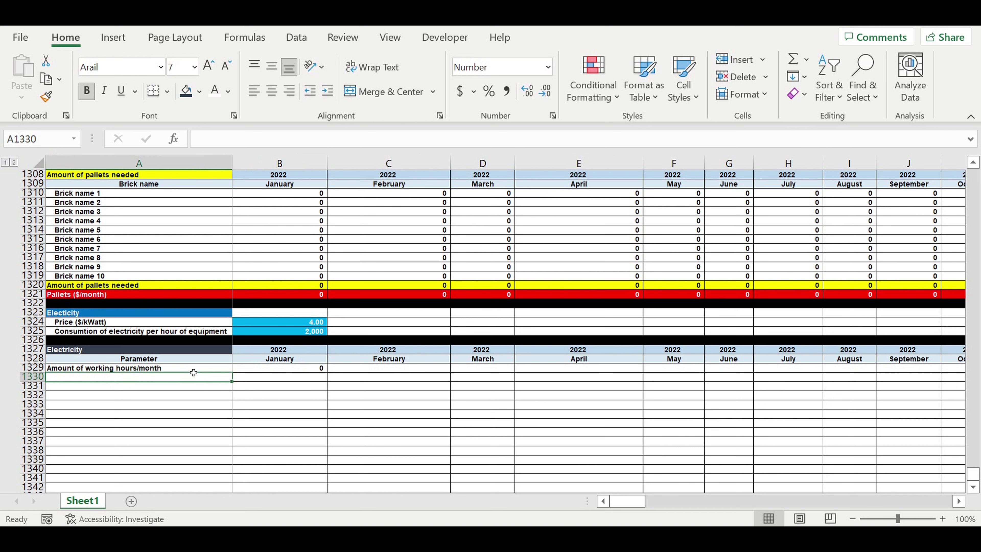
text(Electricity consumption (k)
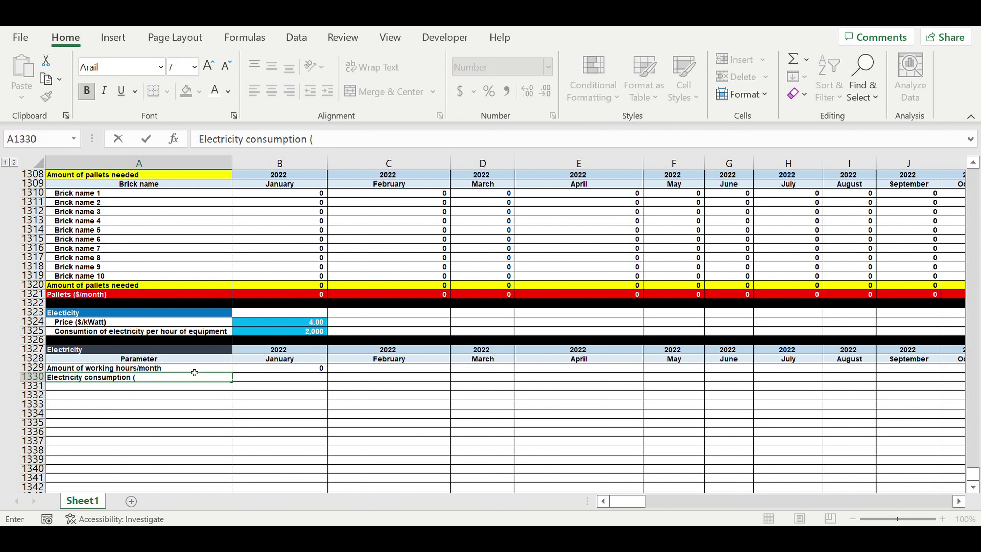
text(Watts/month)
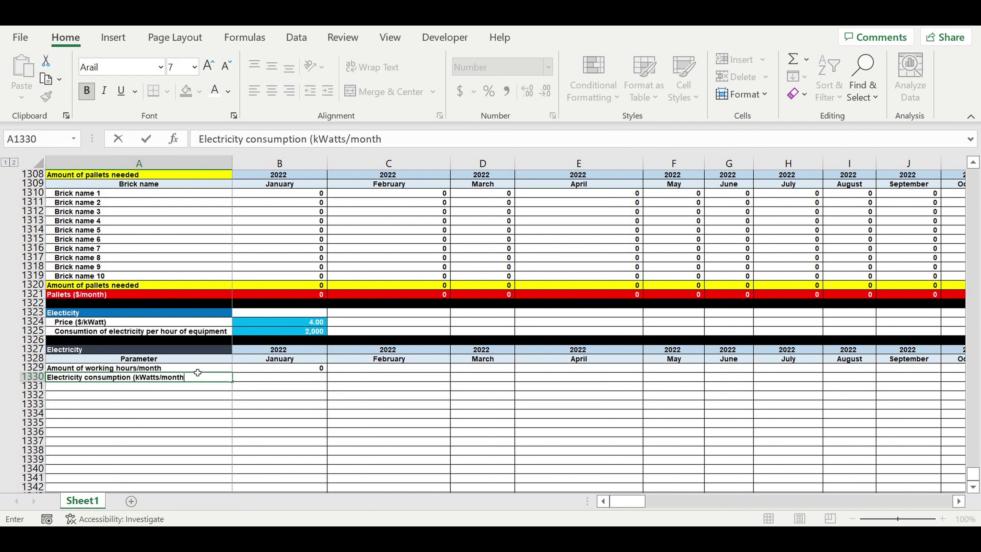
text(0)
key(BackSpace)
text())
key(Return)
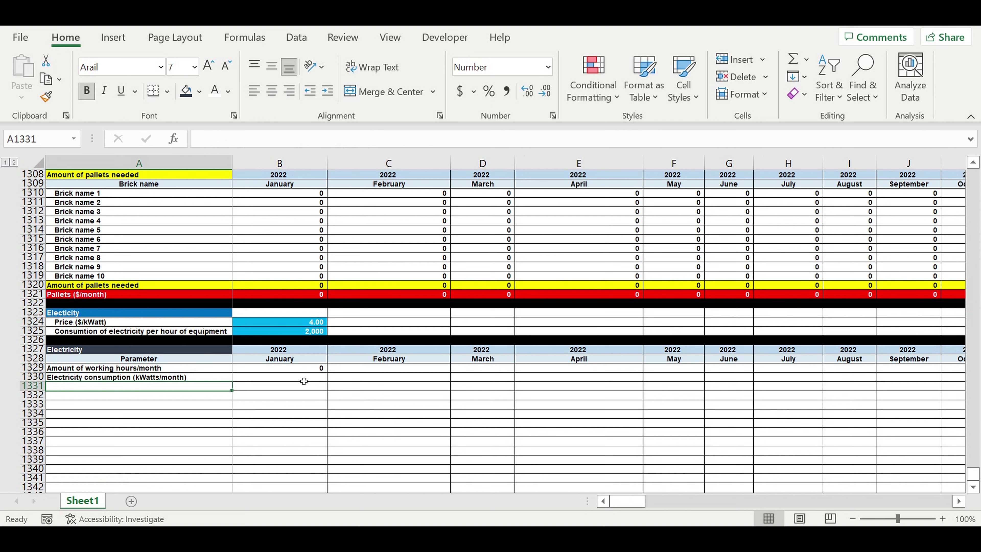
Compute January consumption in B1330 as =B1329*$B$1325
click(305, 380)
text(=)
click(312, 368)
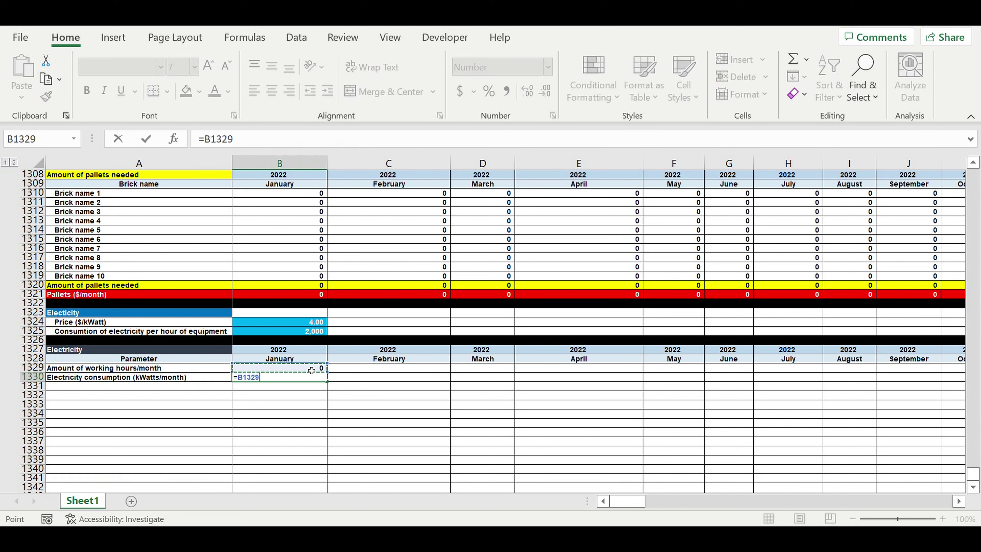
text(*)
click(304, 334)
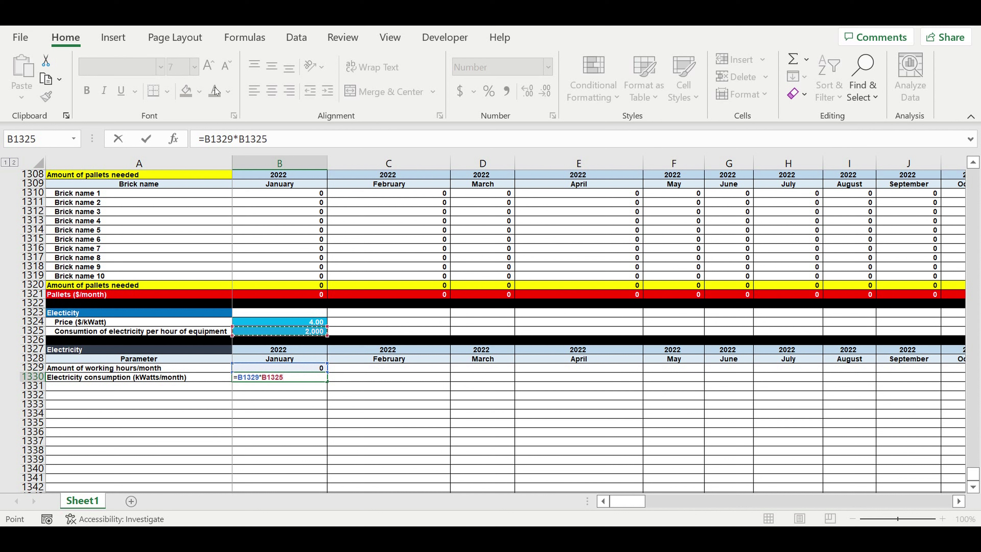
click(246, 145)
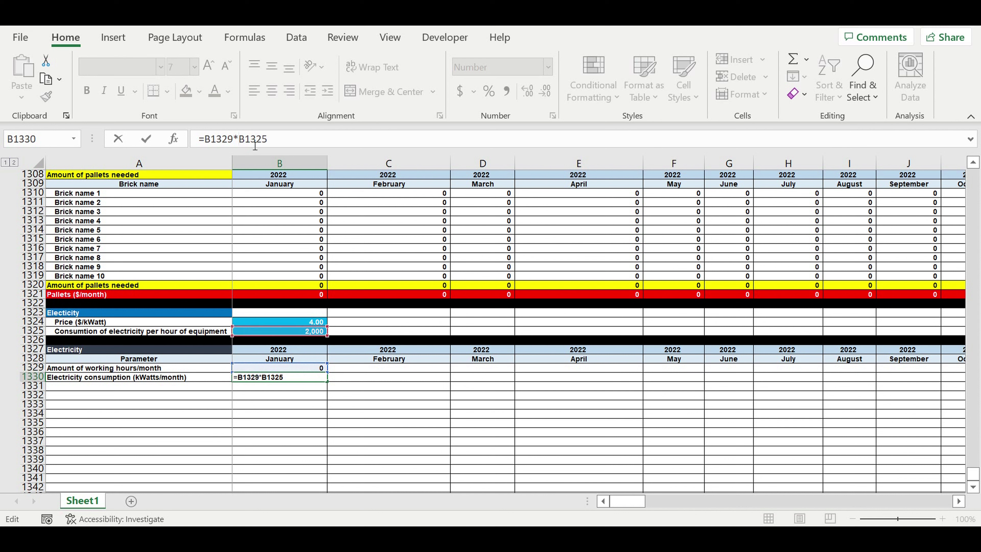
text($)
key(Right)
text($)
key(Return)
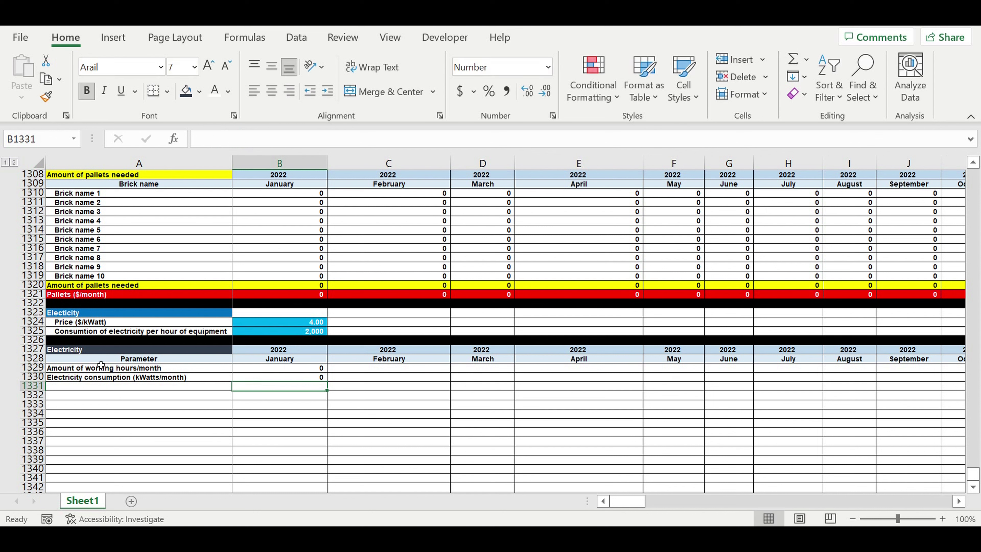
click(195, 387)
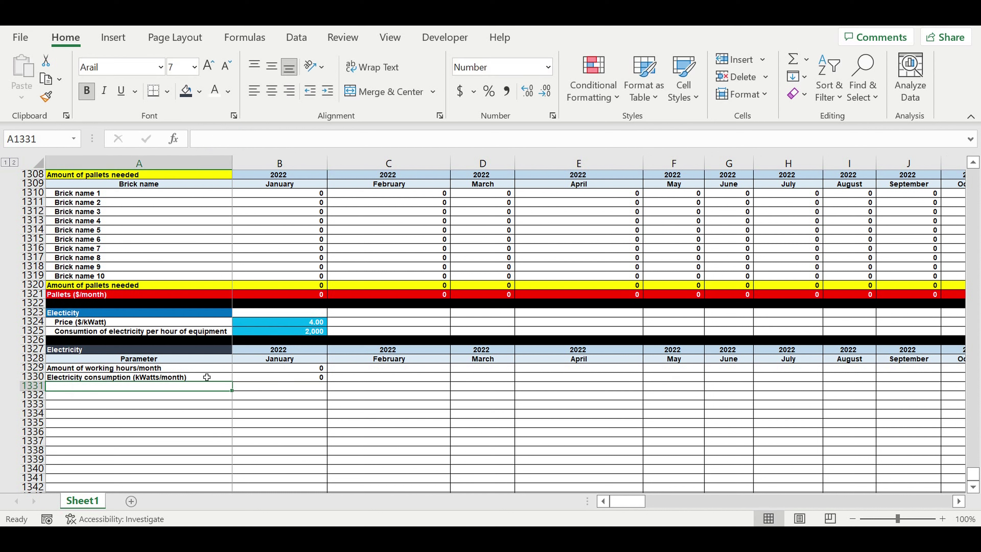
Enter the label 'Electricity ($/month)' in A1331 by reusing the consumption label
key(ctrl+apostrophe)
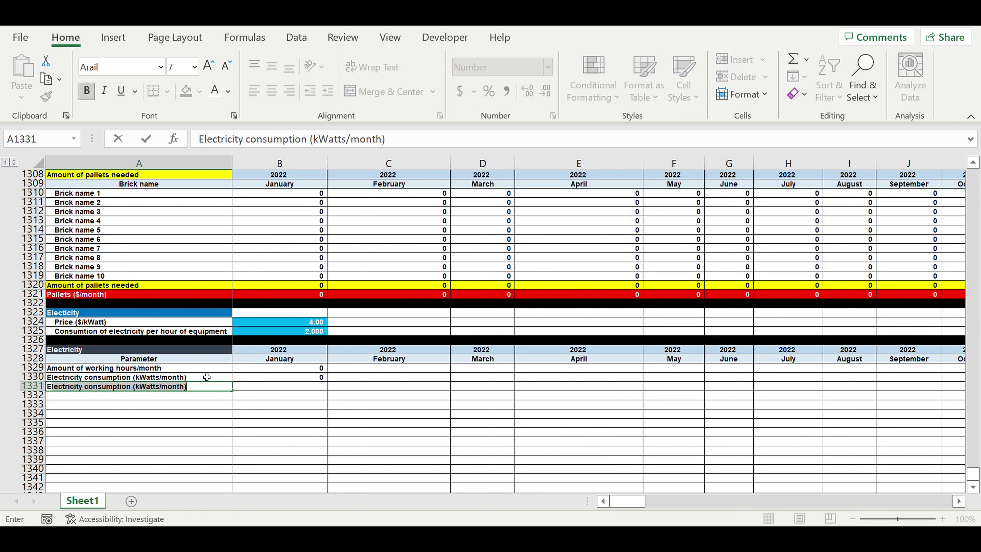
key(shift+Right)
key(shift+Right)
key(shift+Right)
key(shift+Right)
key(shift+Right)
key(shift+Right)
key(shift+Right)
key(shift+Right)
key(shift+Right)
key(shift+Right)
text(()
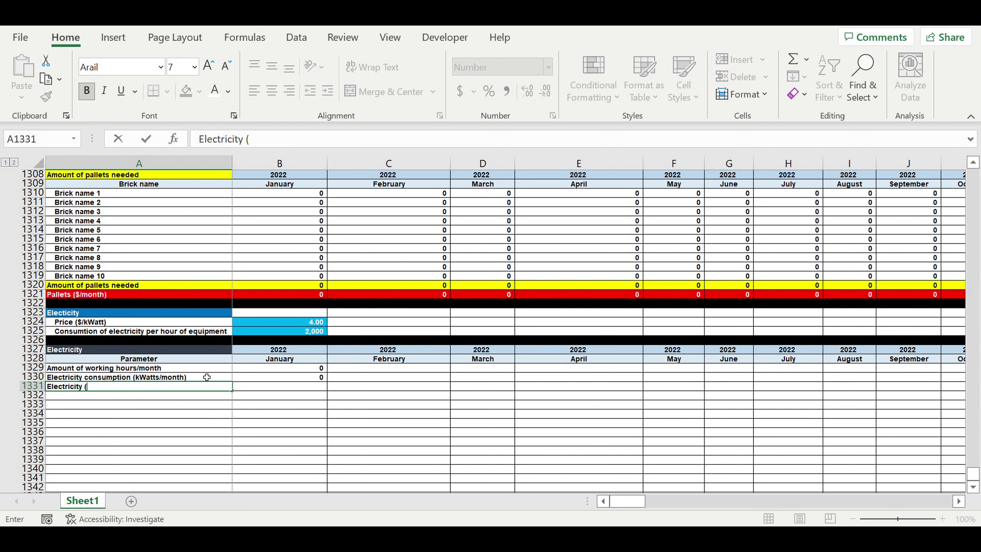
text($/)
text(month))
key(Return)
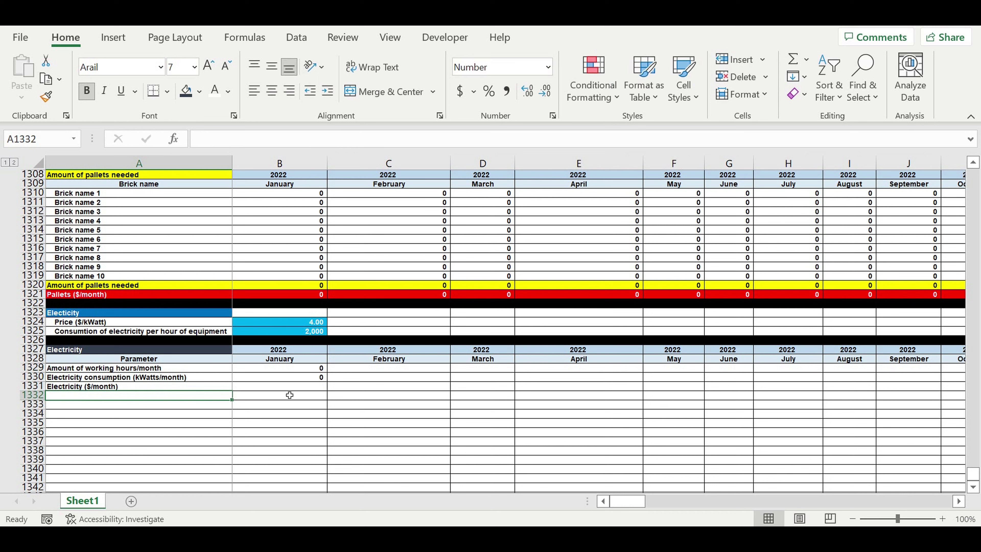
Compute January's electricity cost in B1331 as =B1330*$B1324
click(291, 391)
text(=)
click(313, 377)
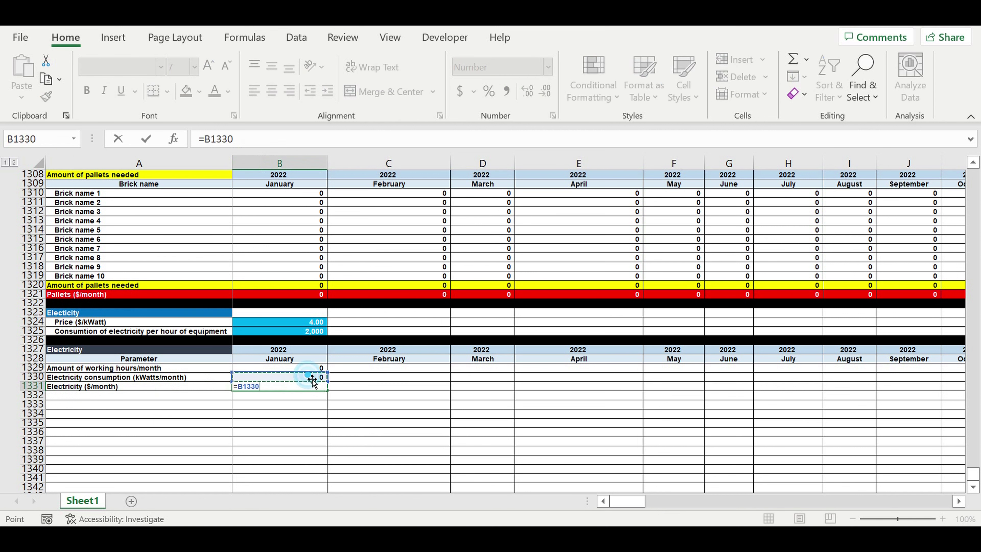
text(*)
click(304, 324)
click(238, 138)
text($B$1324)
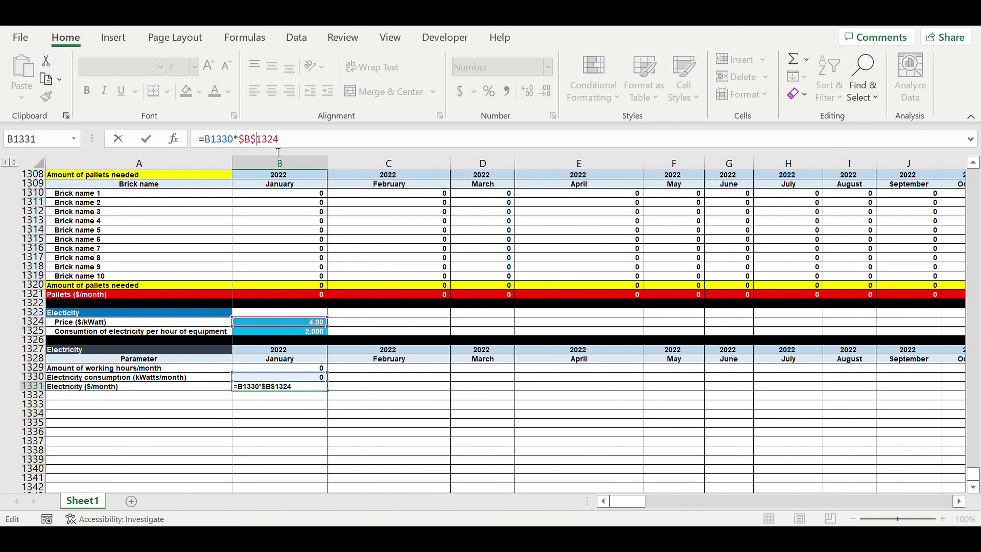
key(Return)
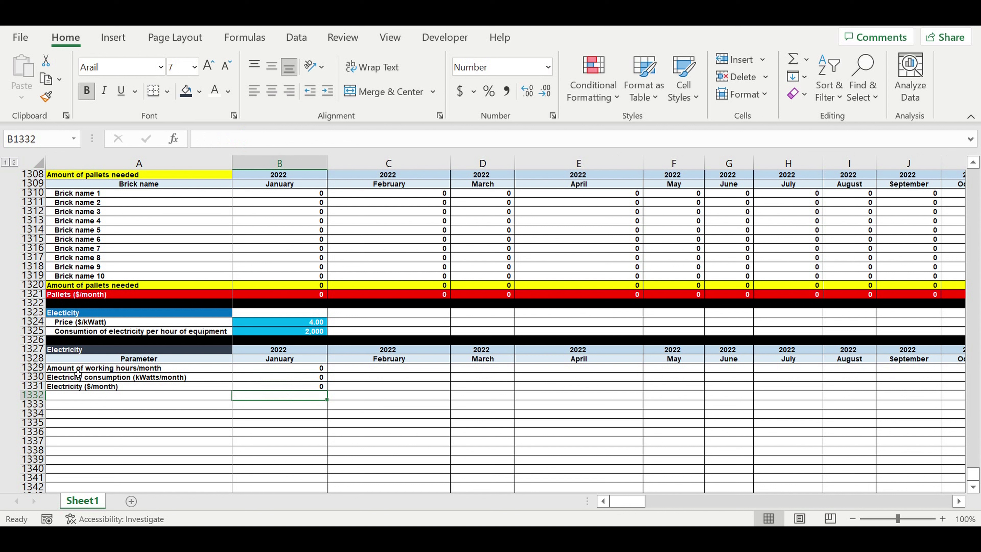
click(33, 395)
Fill row 1332 black as a separator
click(188, 94)
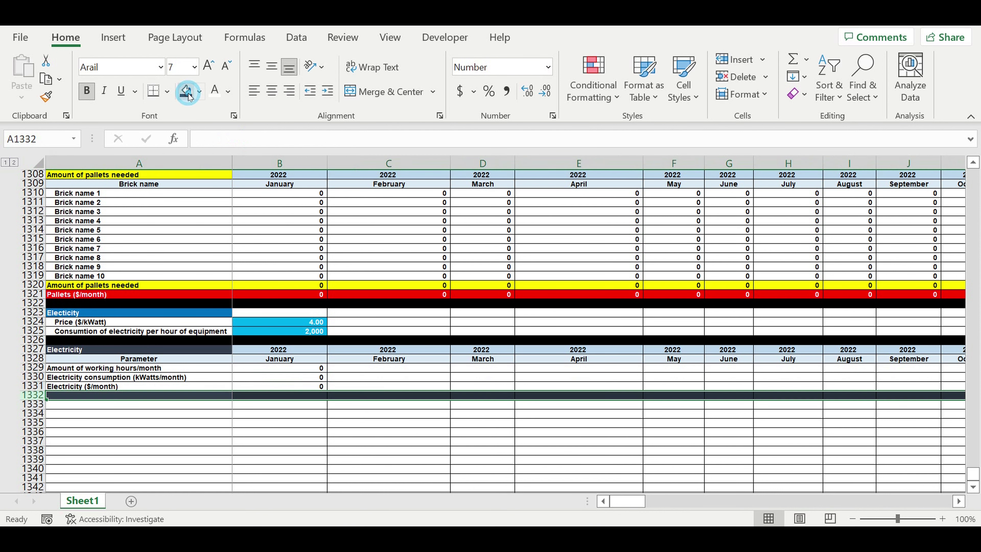
click(142, 433)
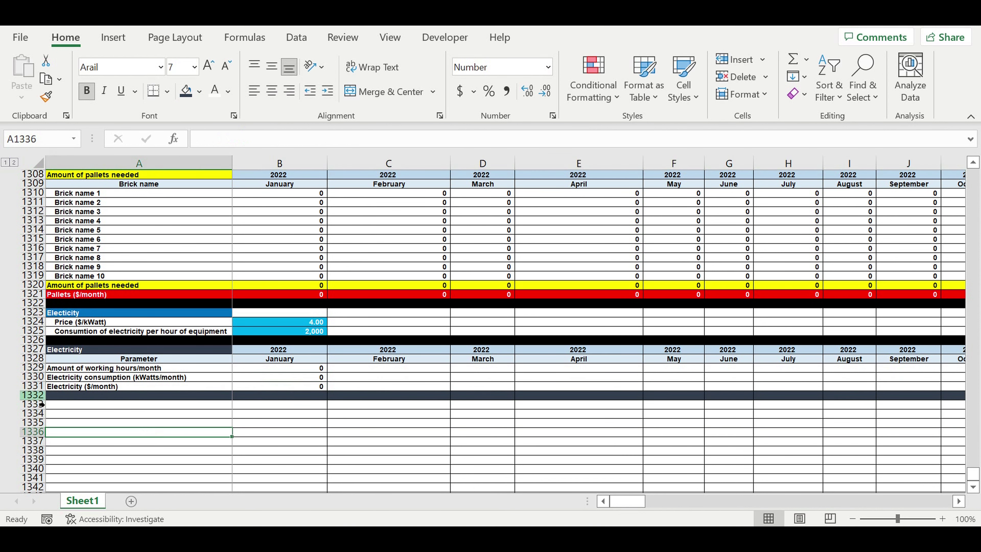
click(32, 394)
click(200, 91)
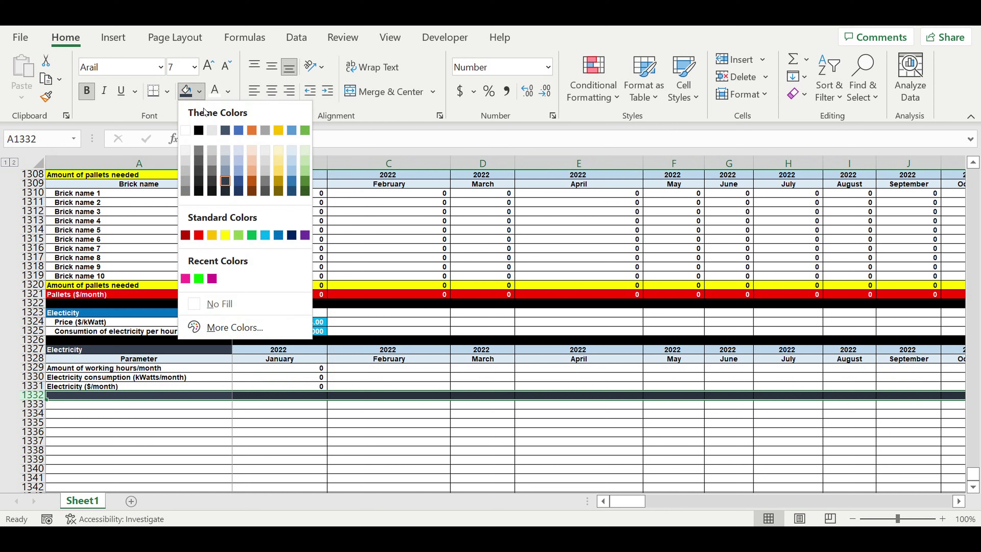
click(199, 130)
click(173, 423)
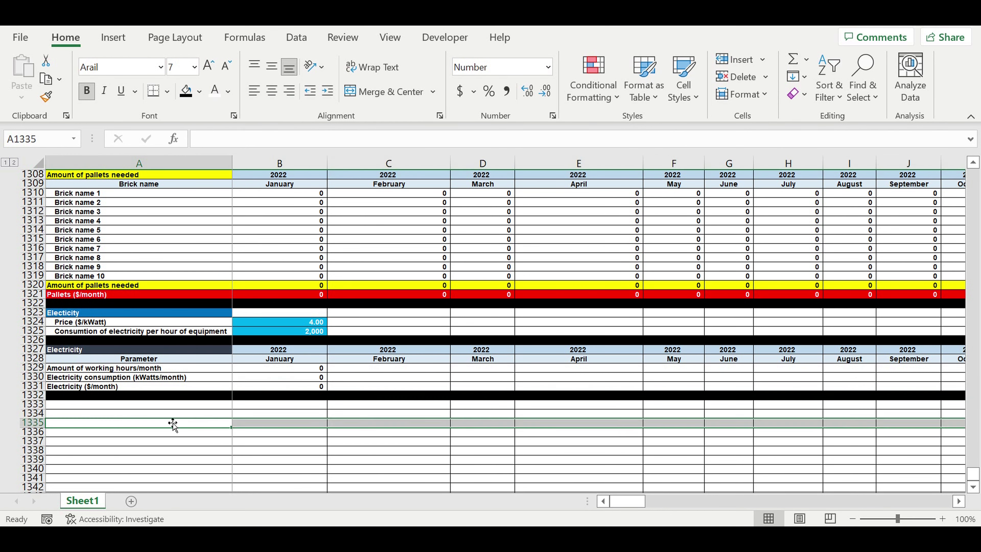
Fill the Electricity ($/month) row 1331 red
click(33, 386)
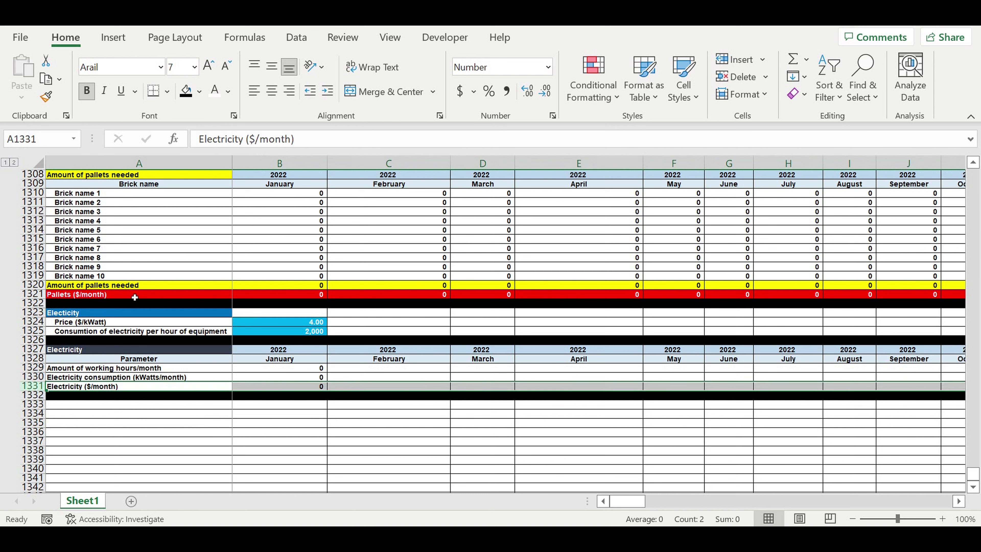
click(200, 91)
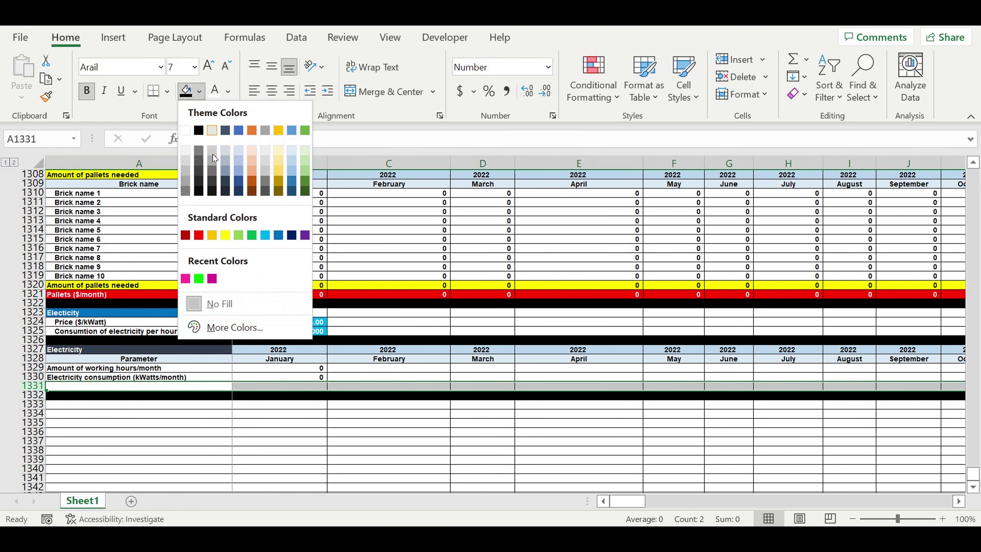
click(199, 235)
click(312, 404)
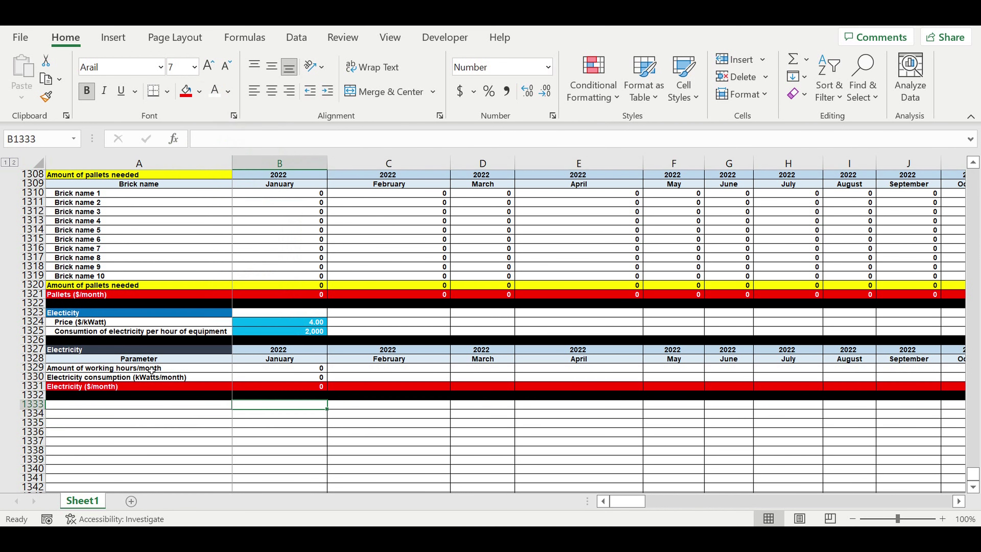
Indent the working hours and consumption labels in A1329:A1330
click(79, 370)
drag(79, 370, 81, 378)
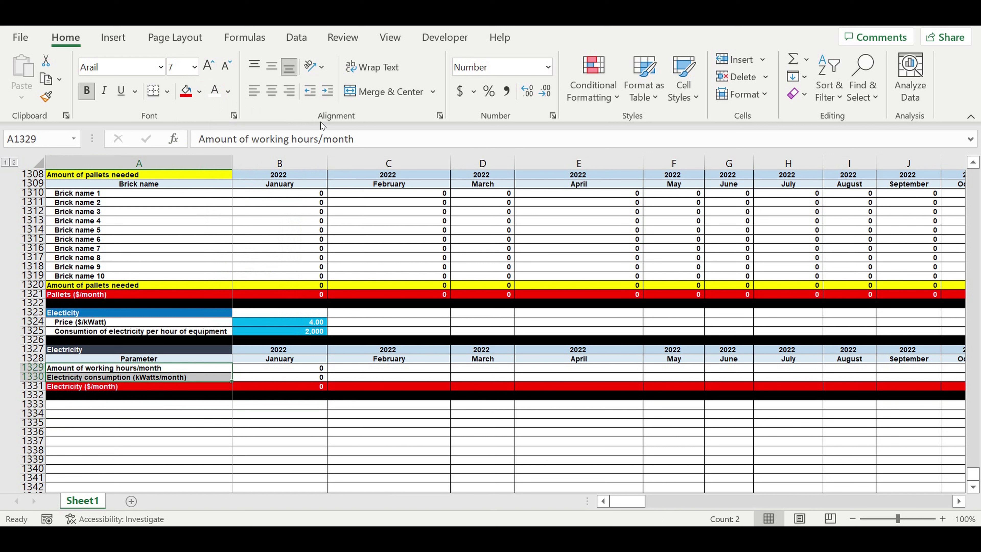
click(327, 90)
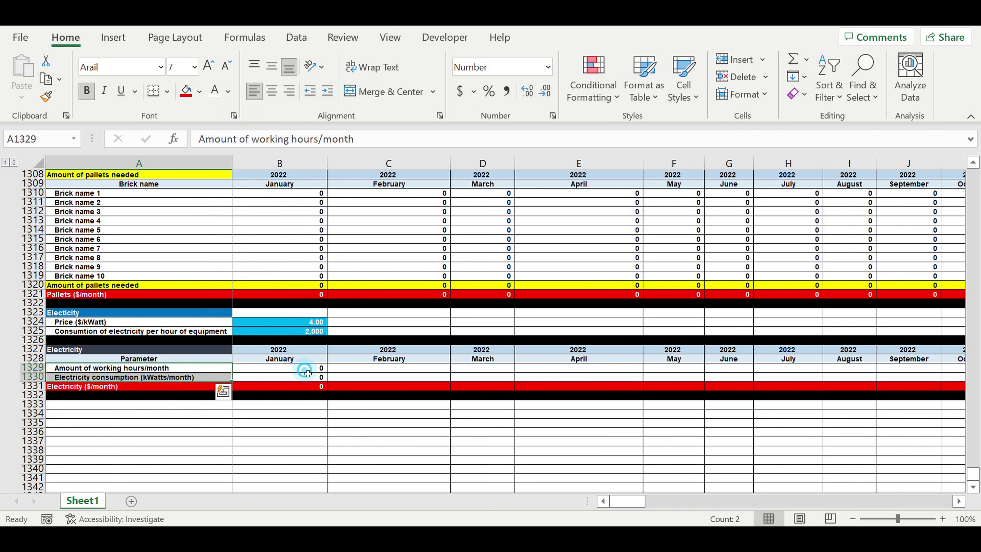
Fill the B1329:B1331 formulas right to column DQ (December 2031), then return to January
drag(305, 369, 312, 388)
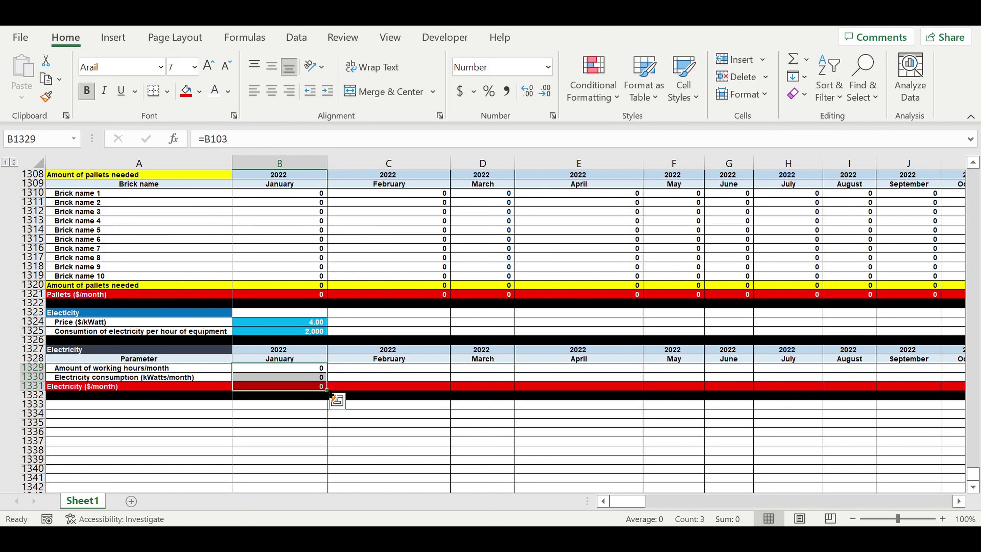
drag(328, 391, 834, 389)
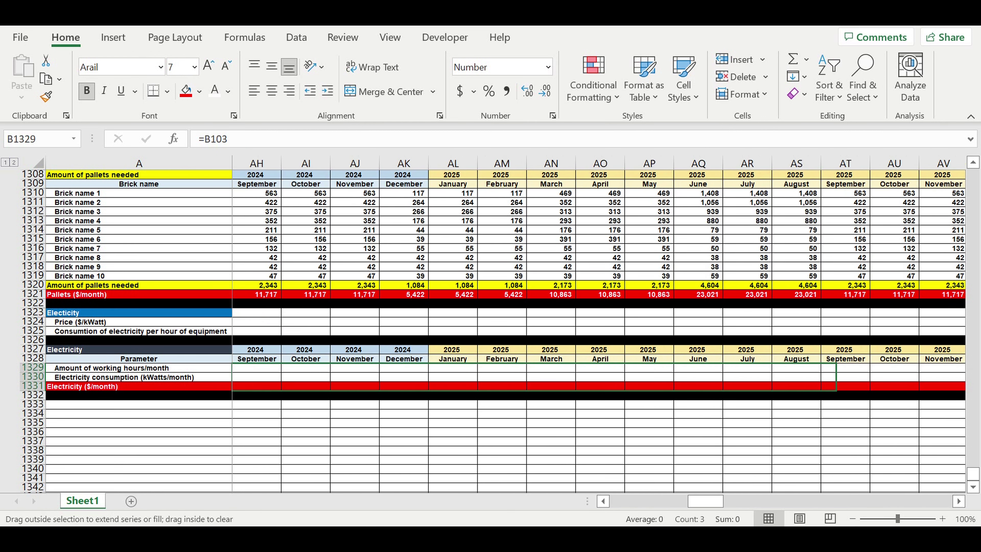
mouse_move(835, 388)
mouse_down()
mouse_move(785, 389)
mouse_move(852, 401)
mouse_up()
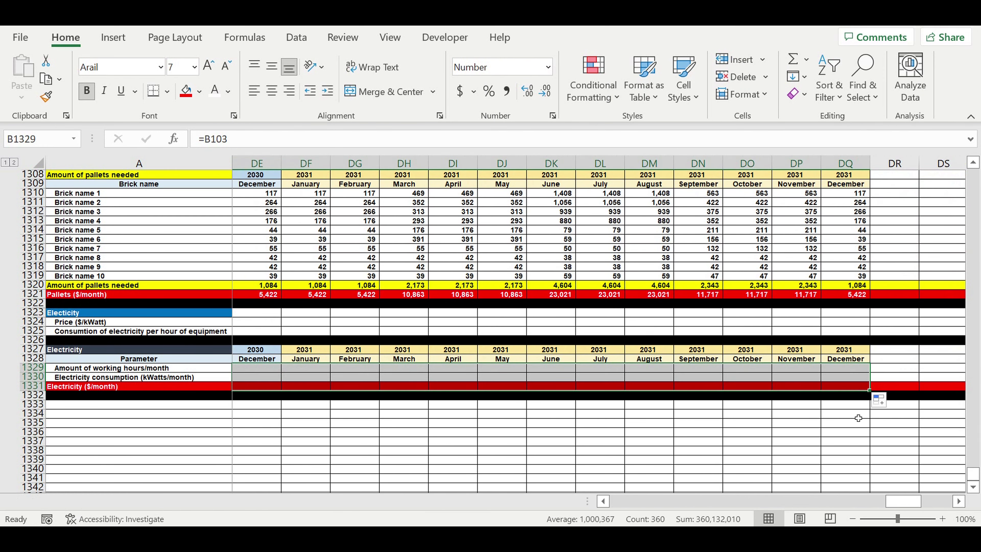
click(828, 417)
click(778, 413)
drag(903, 501, 614, 501)
click(388, 239)
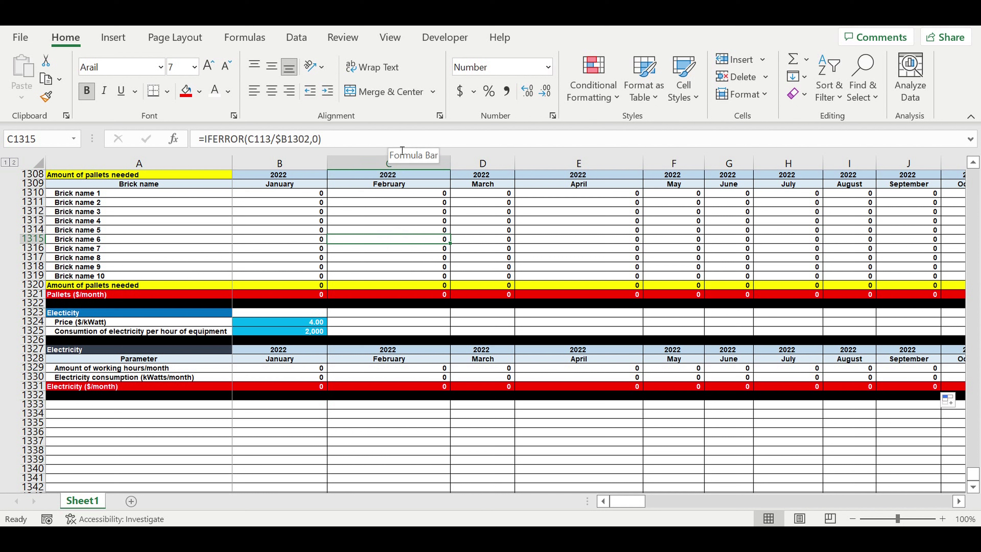